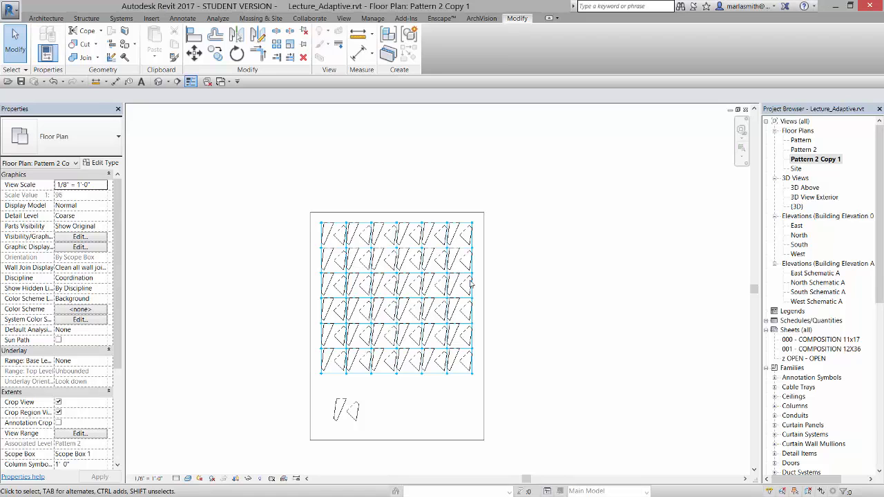
- Switch the conceptual mass display to Show Mass by View Settings for the Pattern 2 Copy 1 floor plan
{"action": "left_click", "coordinate": [415, 222]}
{"action": "left_click", "coordinate": [259, 18]}
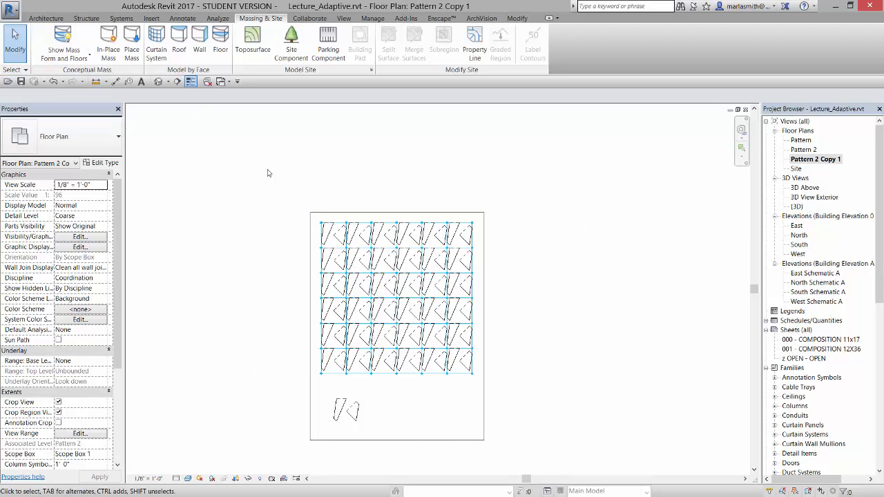
{"action": "left_click", "coordinate": [86, 57]}
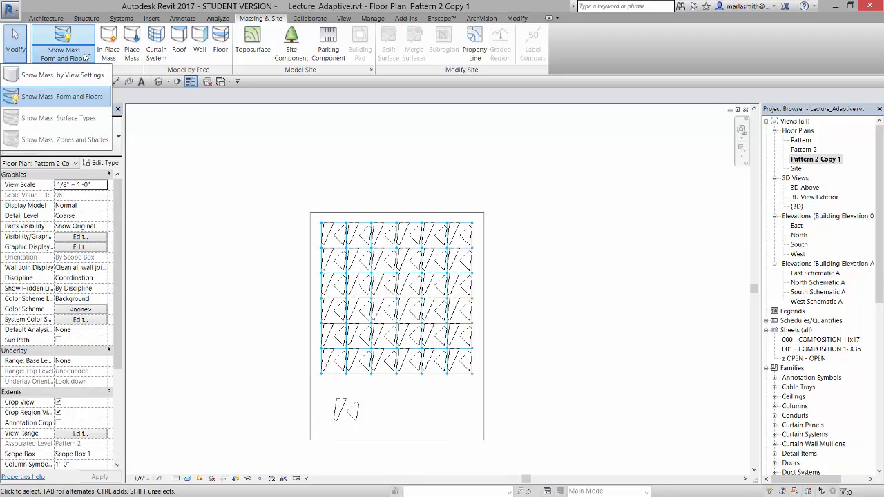
{"action": "left_click", "coordinate": [90, 76]}
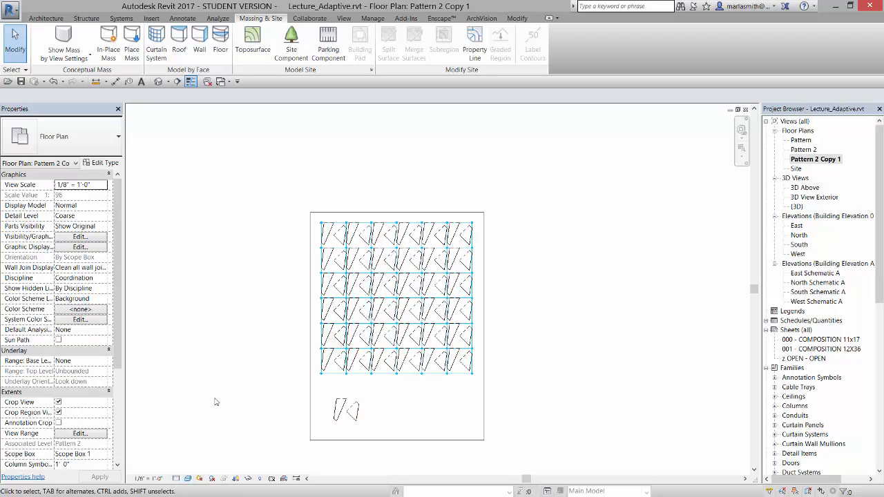
- Hide the Mass category in the Pattern 2 Copy 1 plan through its Visibility/Graphic Overrides
{"action": "key", "text": "v"}
{"action": "key", "text": "g"}
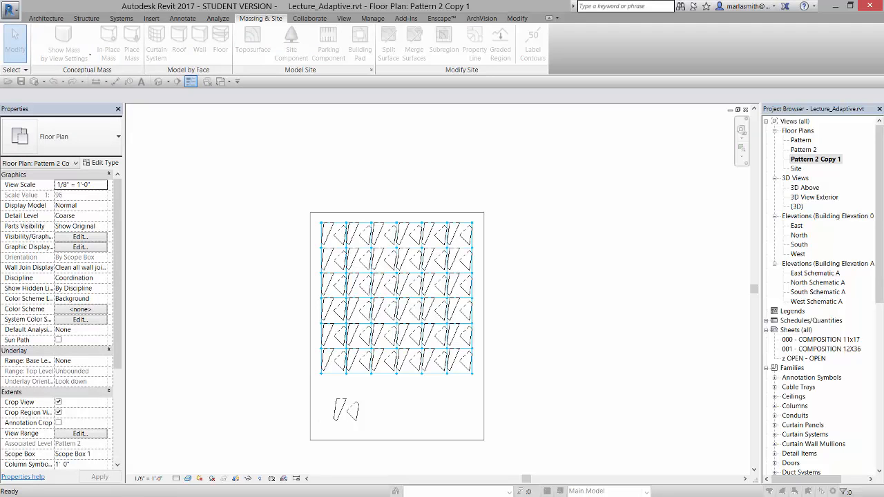
{"action": "left_click_drag", "start_coordinate": [883, 84], "coordinate": [692, 118]}
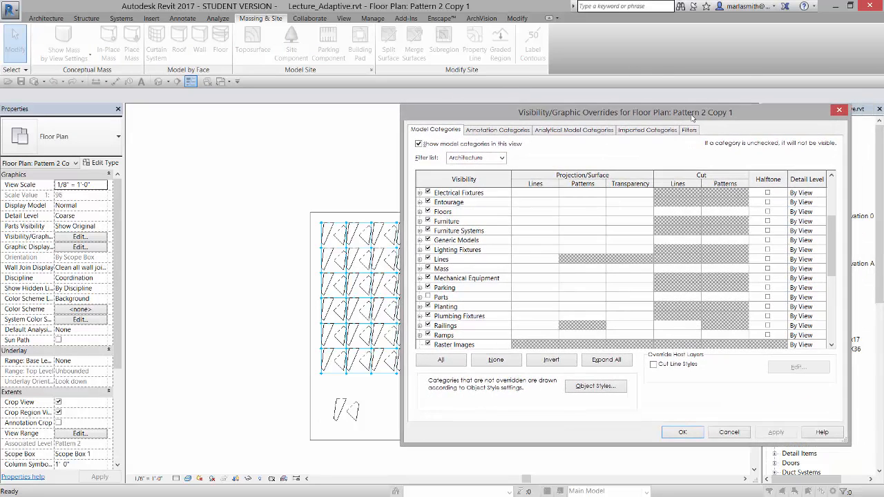
{"action": "left_click", "coordinate": [428, 269]}
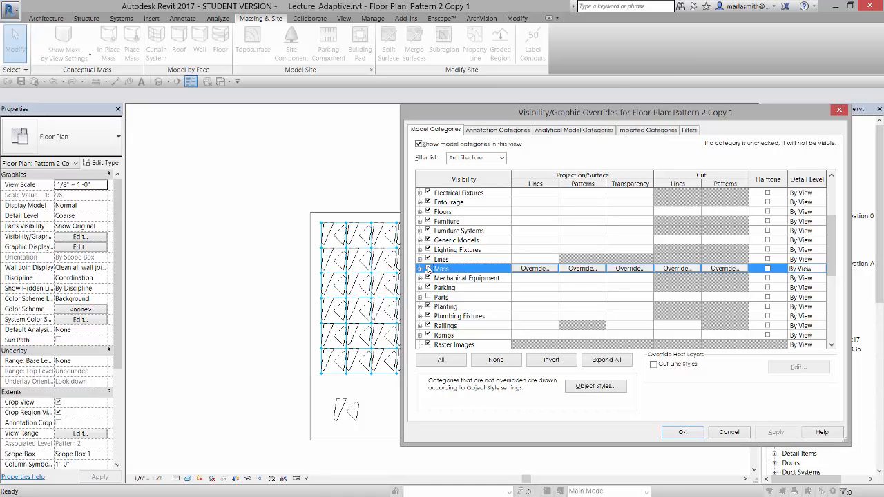
{"action": "left_click", "coordinate": [682, 432]}
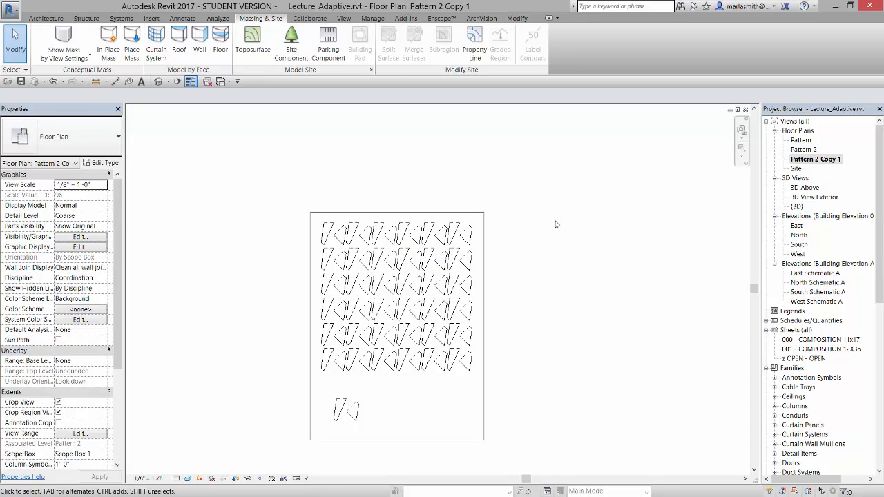
- Open sheet 001 - COMPOSITION 12X36 and place the Pattern 2 Copy 1 floor plan near its left end
{"action": "double_click", "coordinate": [803, 149]}
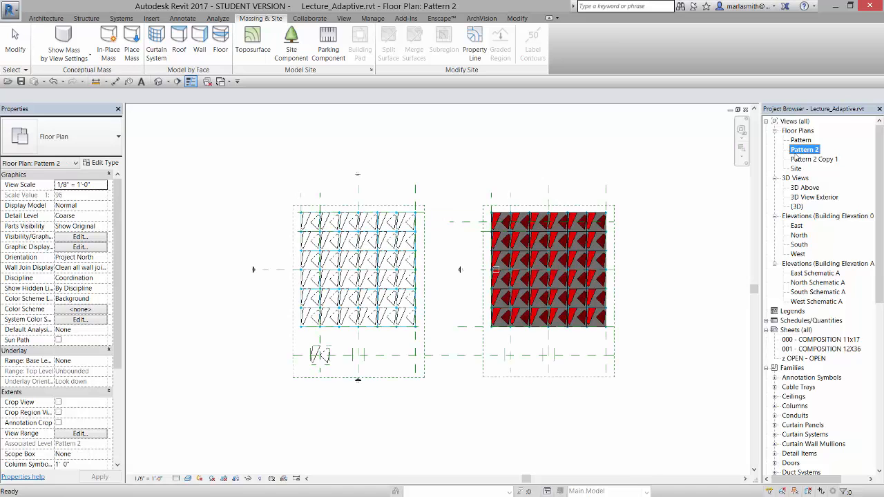
{"action": "double_click", "coordinate": [814, 159]}
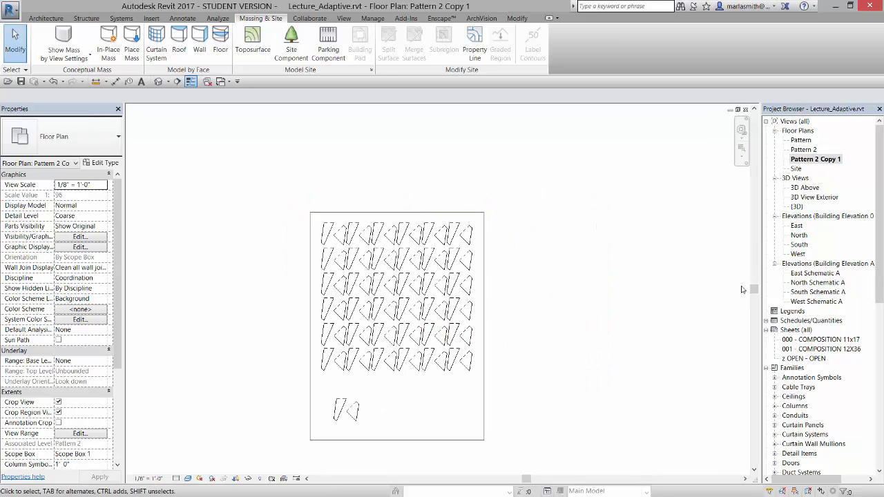
{"action": "scroll", "coordinate": [879, 207], "scroll_direction": "down", "scroll_amount": 5}
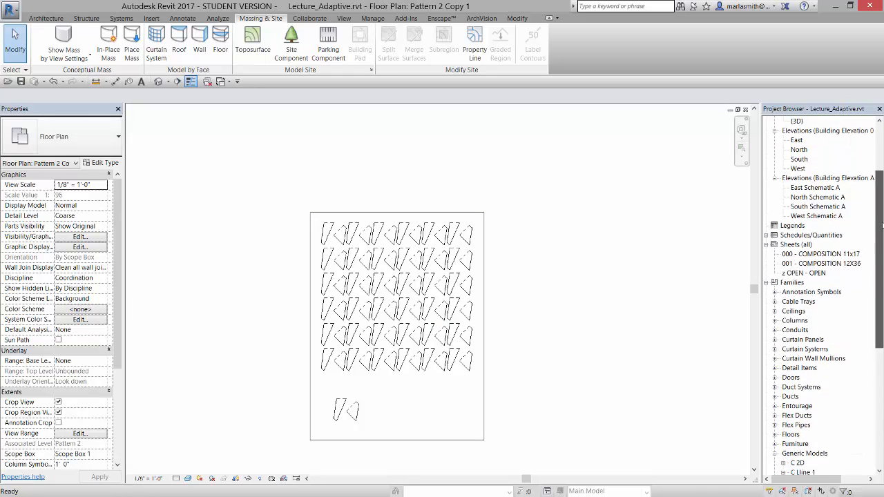
{"action": "scroll", "coordinate": [818, 297], "scroll_direction": "up", "scroll_amount": 1}
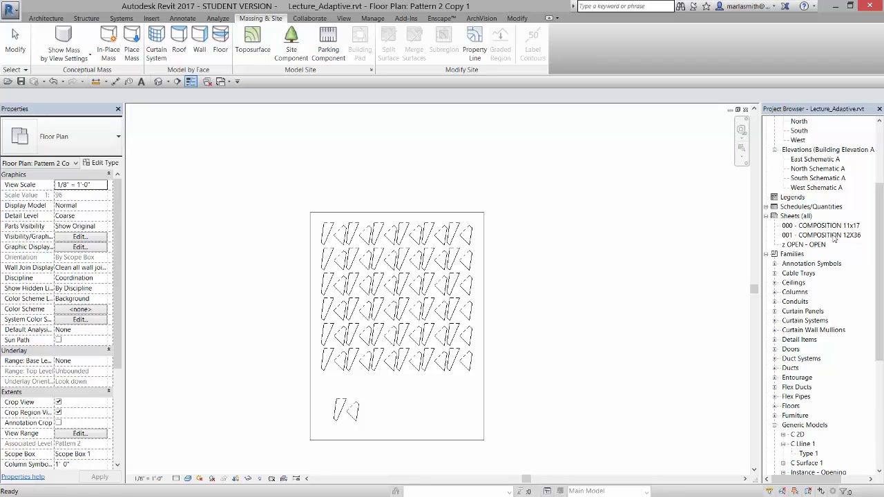
{"action": "double_click", "coordinate": [821, 235]}
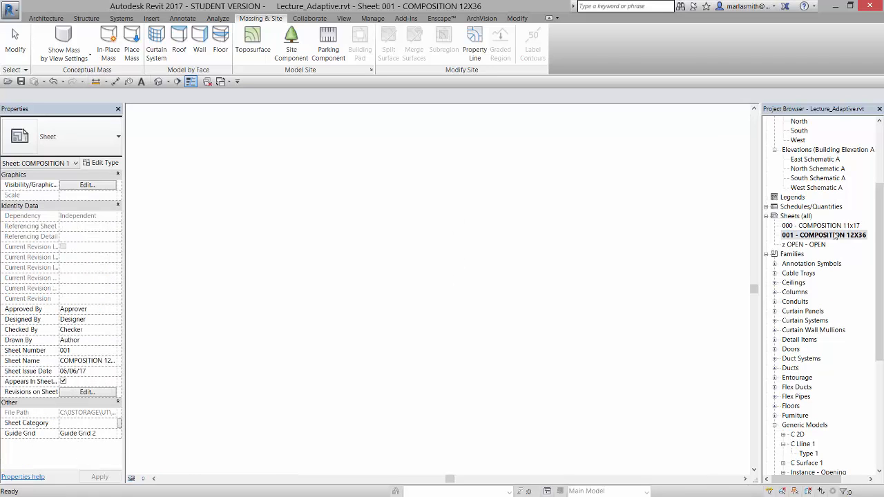
{"action": "scroll", "coordinate": [821, 177], "scroll_direction": "up", "scroll_amount": 3}
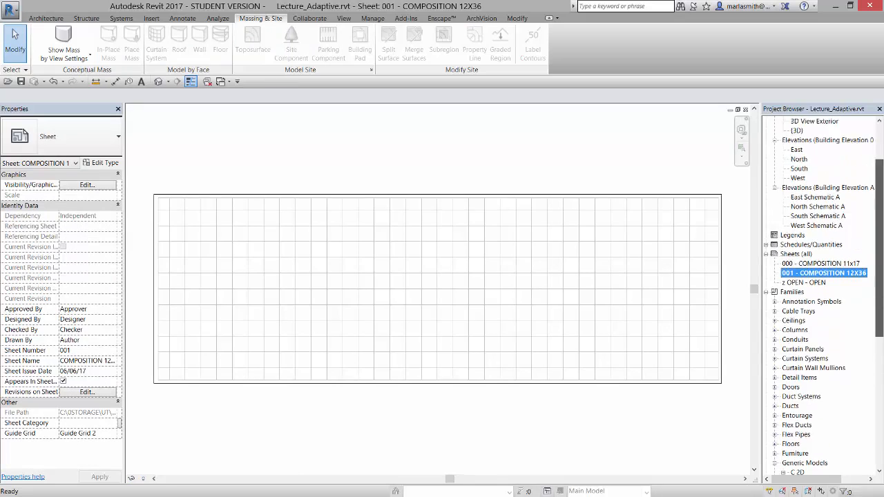
{"action": "left_click", "coordinate": [812, 160]}
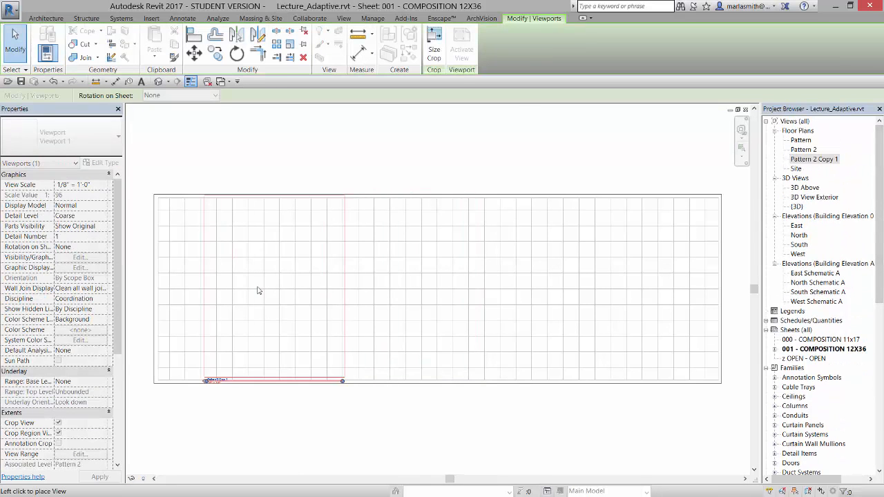
{"action": "left_click", "coordinate": [253, 290]}
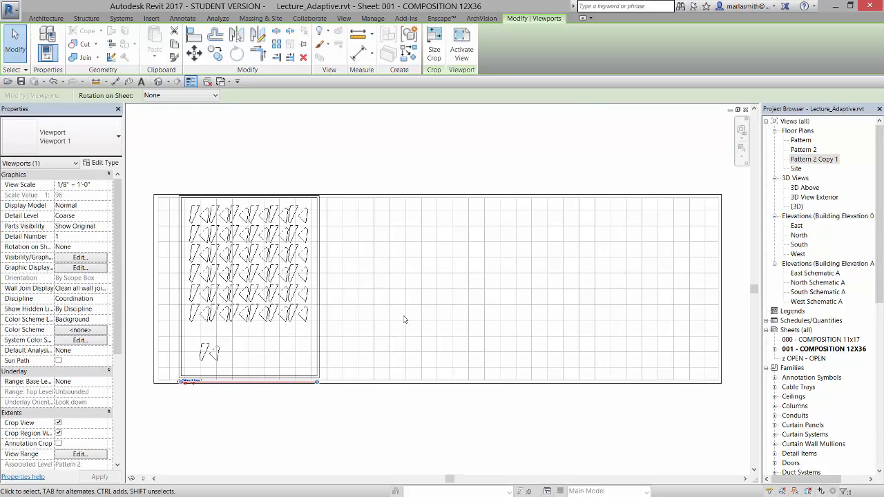
- Set the placed viewport's scale to 1" = 10'-0" and move it slightly upward on the sheet
{"action": "left_click", "coordinate": [104, 186]}
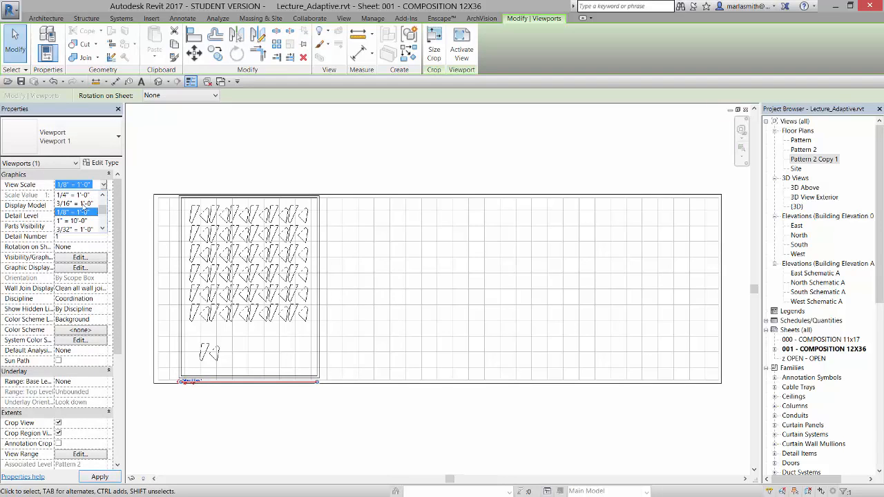
{"action": "left_click", "coordinate": [74, 221]}
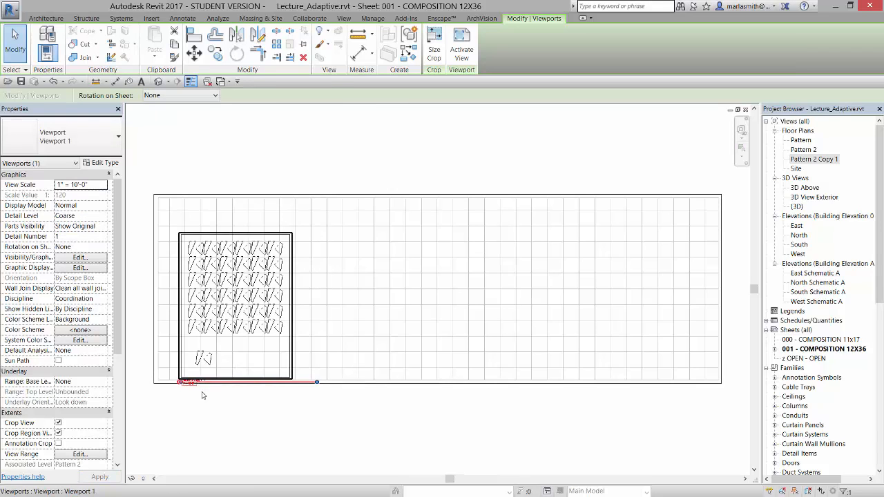
{"action": "left_click_drag", "start_coordinate": [222, 306], "coordinate": [228, 287]}
{"action": "left_click", "coordinate": [216, 414]}
- Change the placed pattern viewport's type to Viewport Gr No Title to remove its title and title line
{"action": "scroll", "coordinate": [171, 350], "scroll_direction": "up", "scroll_amount": 2}
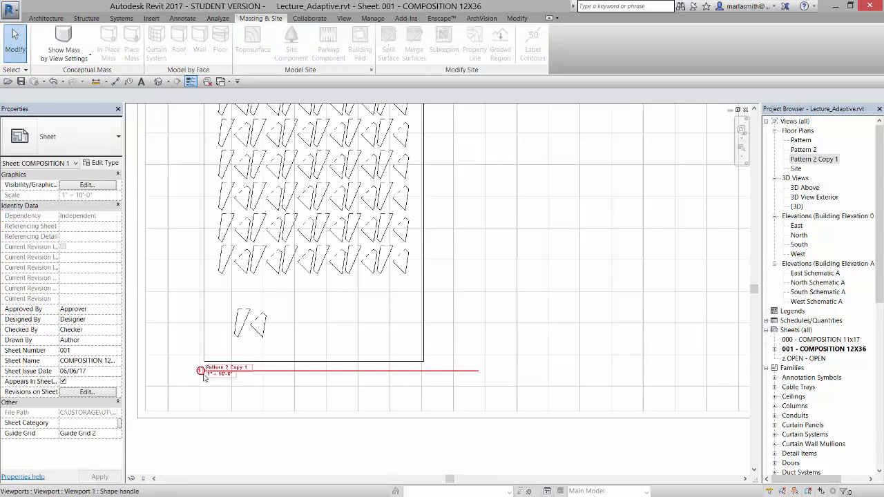
{"action": "scroll", "coordinate": [262, 374], "scroll_direction": "down", "scroll_amount": 2}
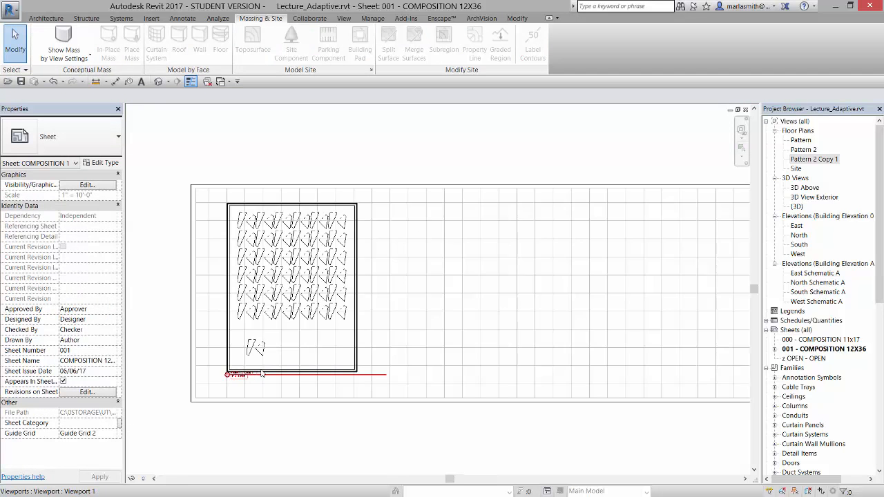
{"action": "scroll", "coordinate": [262, 374], "scroll_direction": "down", "scroll_amount": 1}
{"action": "left_click", "coordinate": [261, 374]}
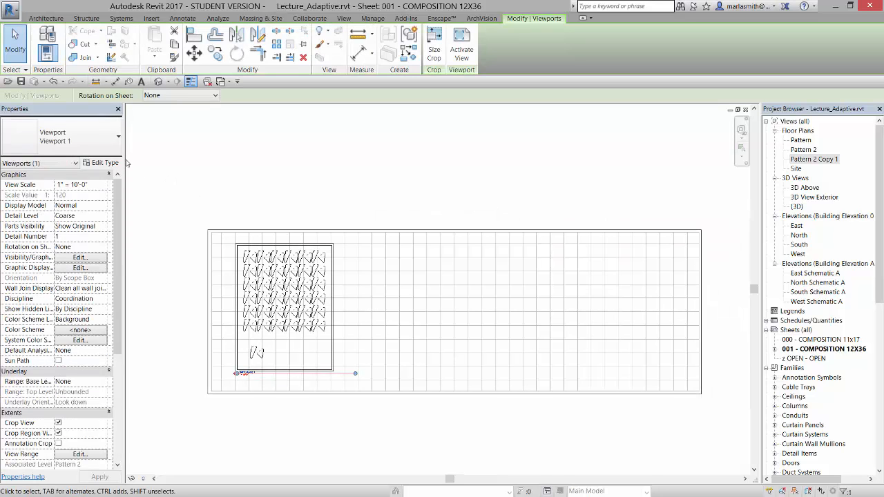
{"action": "left_click", "coordinate": [100, 149]}
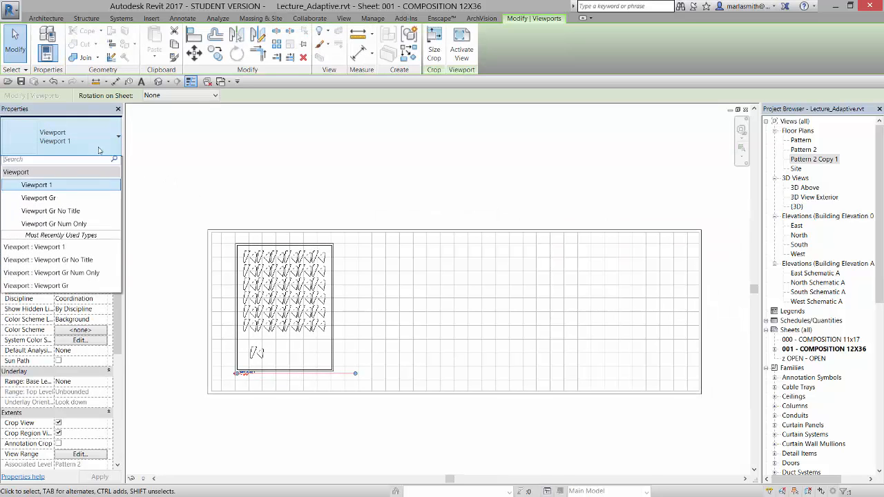
{"action": "left_click", "coordinate": [50, 214]}
{"action": "left_click", "coordinate": [279, 185]}
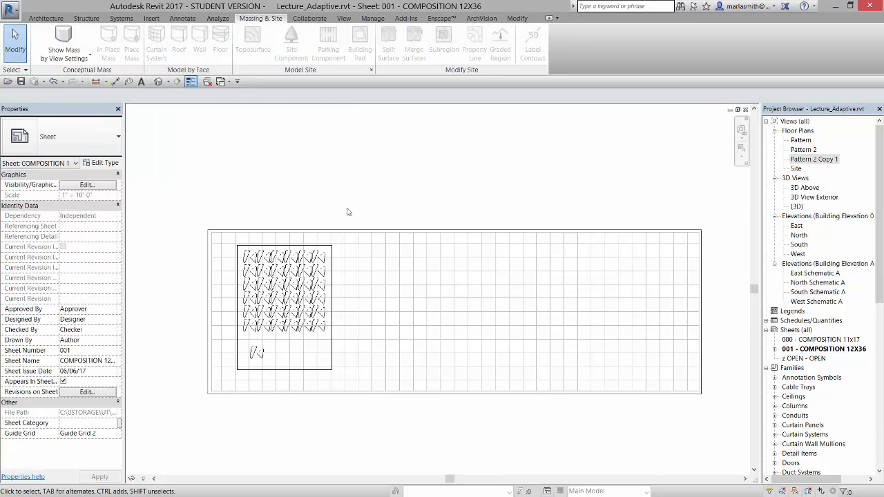
{"action": "scroll", "coordinate": [352, 261], "scroll_direction": "up", "scroll_amount": 2}
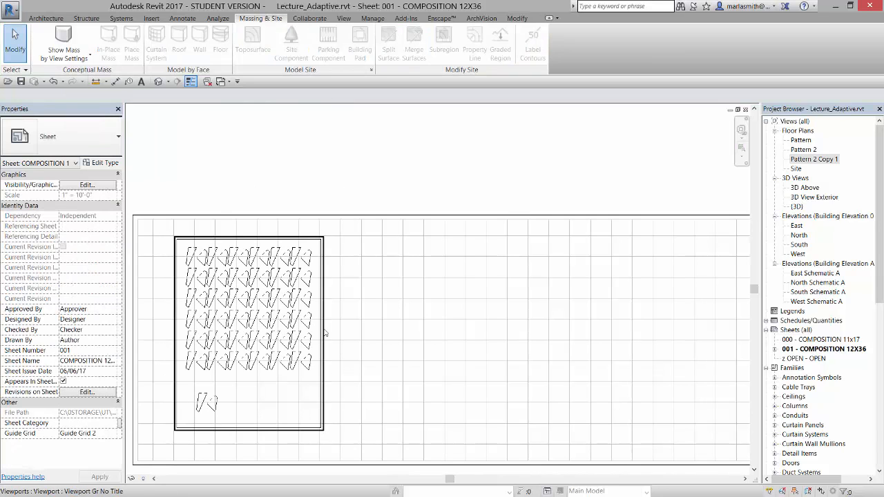
{"action": "scroll", "coordinate": [350, 270], "scroll_direction": "down", "scroll_amount": 2}
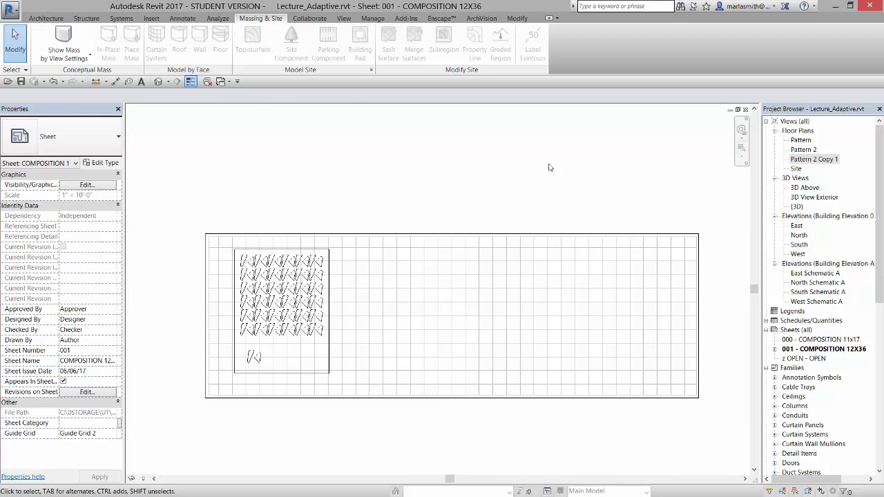
- Open the Pattern 2 floor plan and duplicate the view
{"action": "double_click", "coordinate": [804, 149]}
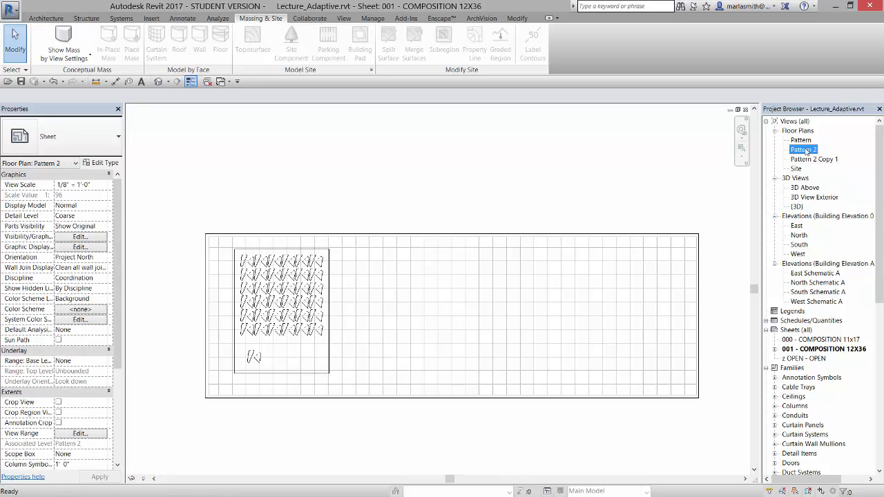
{"action": "right_click", "coordinate": [806, 156]}
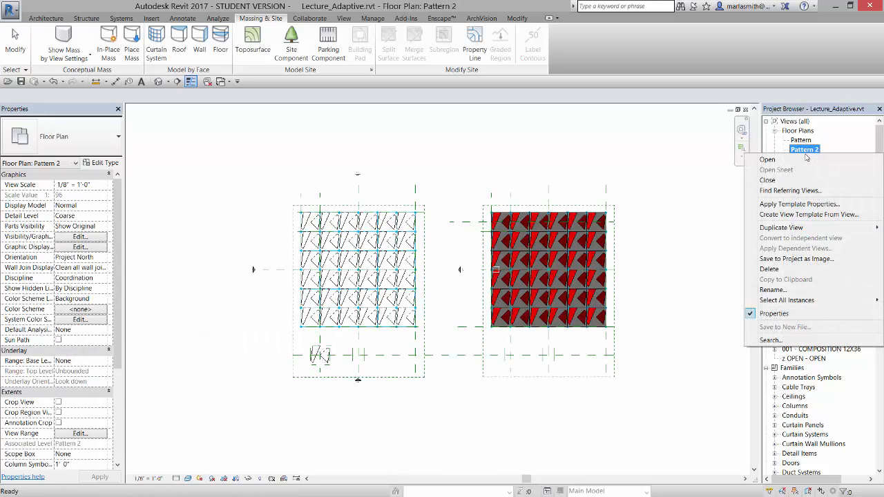
{"action": "mouse_move", "coordinate": [779, 228]}
{"action": "left_click", "coordinate": [705, 229]}
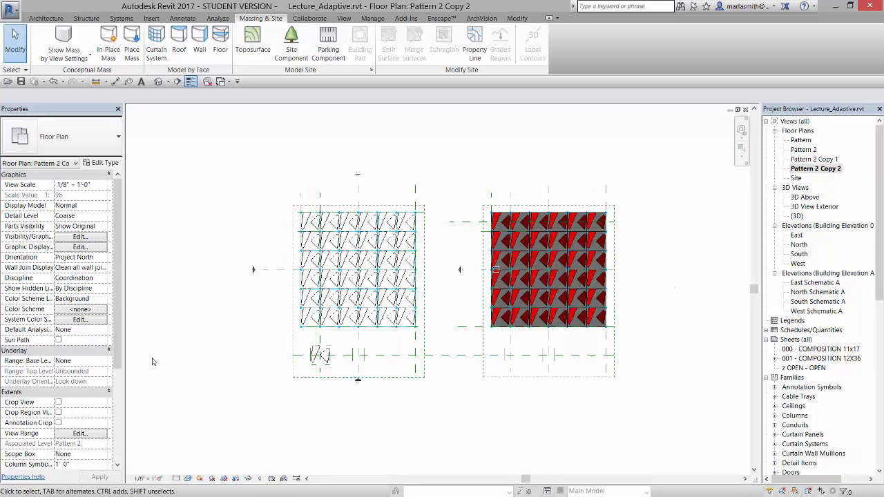
- Crop the Pattern 2 Copy 2 plan to the red-and-gray pattern by assigning Scope Box 2 as its scope box
{"action": "left_click", "coordinate": [408, 377]}
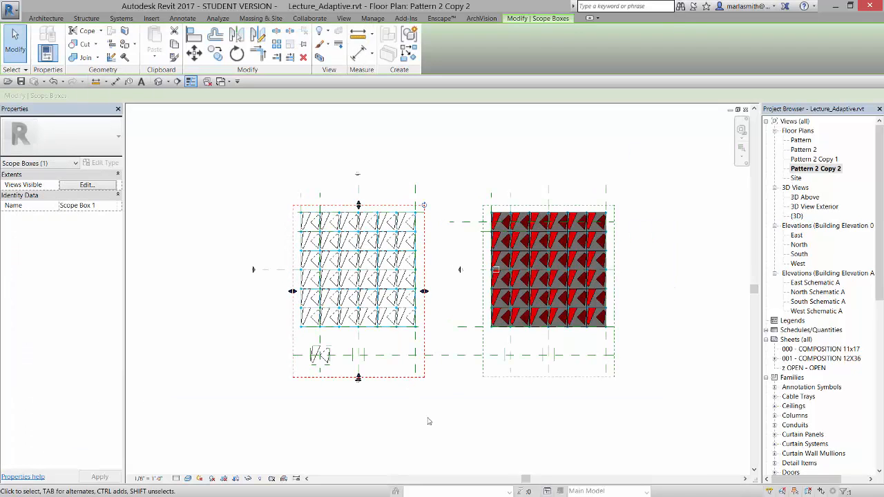
{"action": "left_click", "coordinate": [429, 421]}
{"action": "left_click", "coordinate": [501, 377]}
{"action": "left_click", "coordinate": [497, 422]}
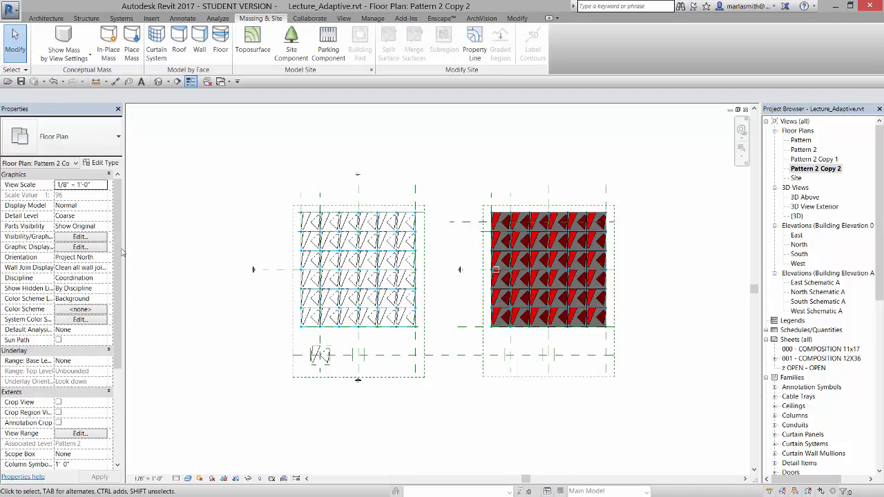
{"action": "left_click_drag", "start_coordinate": [118, 253], "coordinate": [121, 331]}
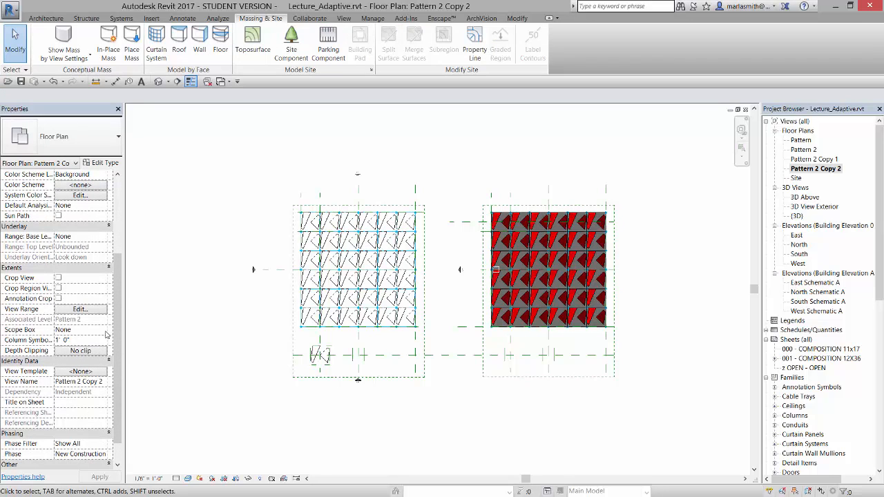
{"action": "left_click", "coordinate": [105, 334]}
{"action": "left_click", "coordinate": [104, 330]}
{"action": "left_click", "coordinate": [83, 359]}
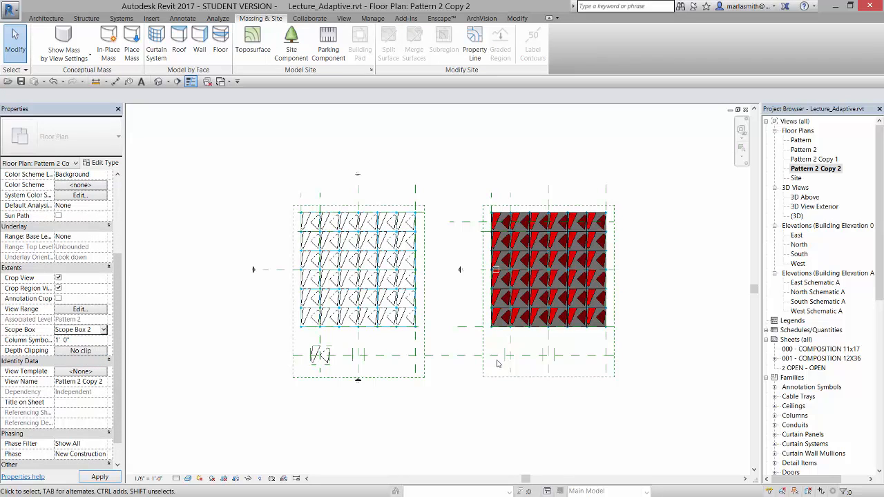
{"action": "scroll", "coordinate": [645, 371], "scroll_direction": "up", "scroll_amount": 1}
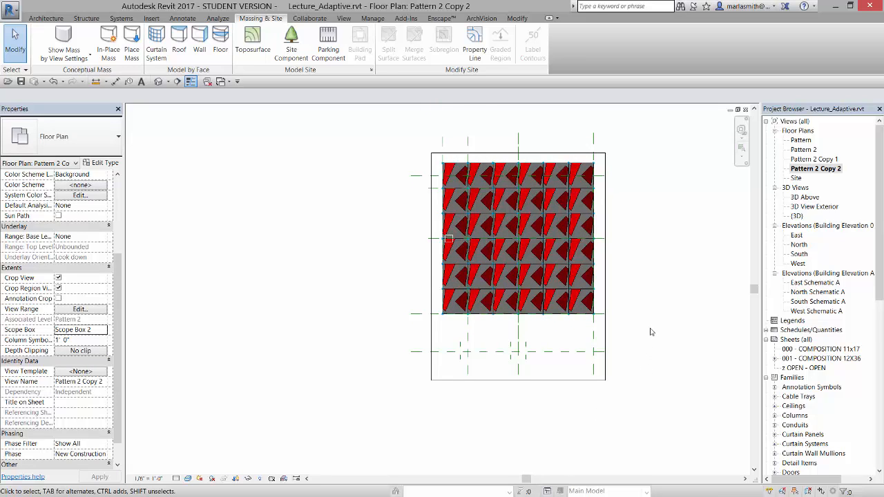
- Turn off the Mass category's visibility in the Pattern 2 Copy 2 plan's model categories
{"action": "key", "text": "v"}
{"action": "key", "text": "v"}
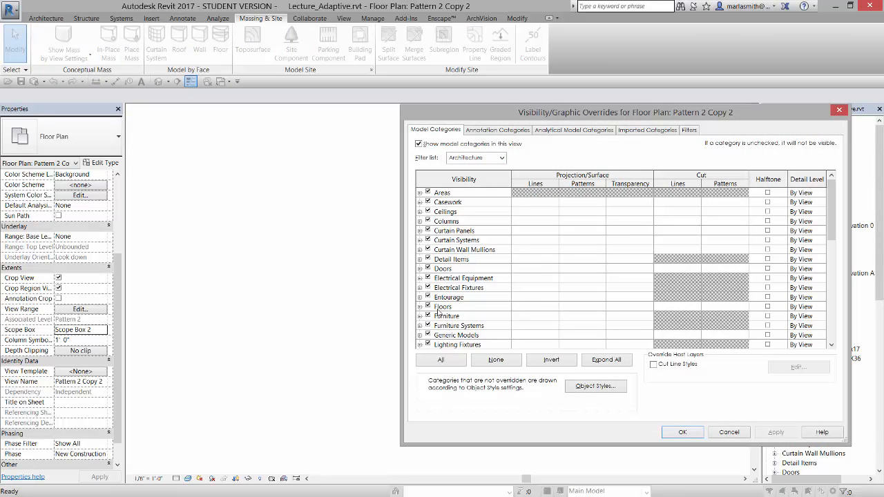
{"action": "scroll", "coordinate": [831, 227], "scroll_direction": "down", "scroll_amount": 3}
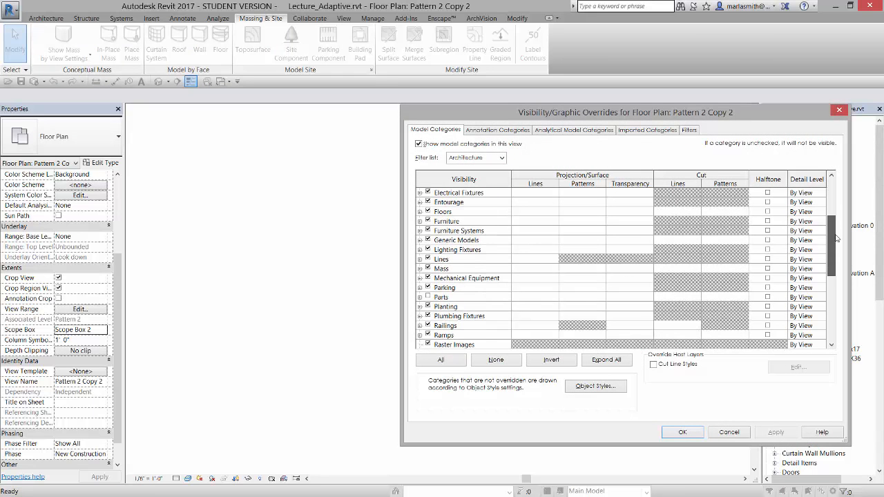
{"action": "left_click", "coordinate": [427, 268]}
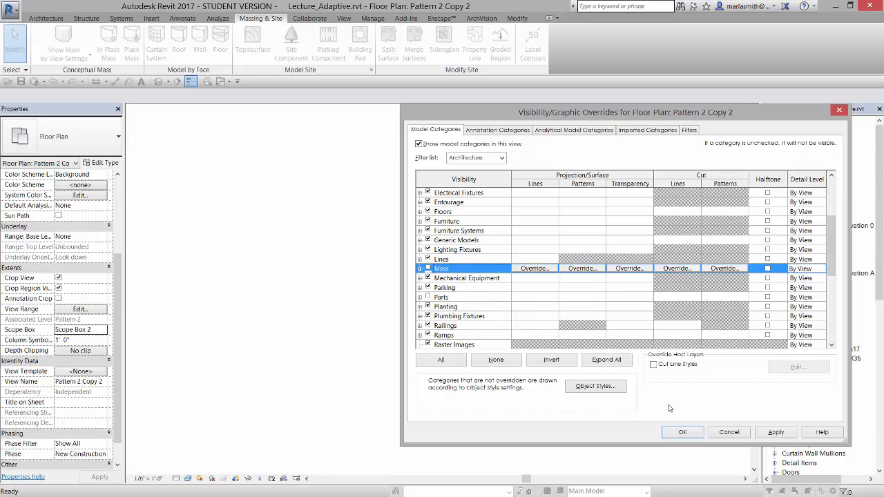
{"action": "left_click", "coordinate": [682, 433]}
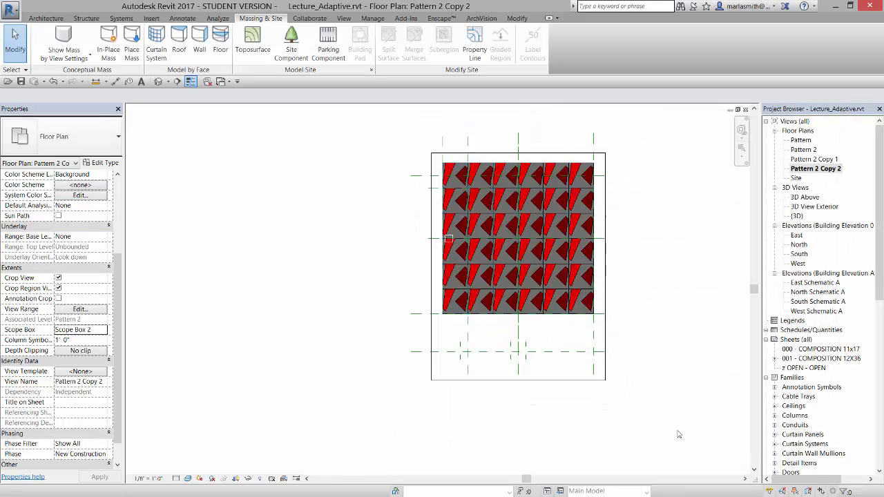
- Hide the green reference planes in the Pattern 2 Copy 2 plan and set its view scale to 1" = 10'-0"
{"action": "left_click", "coordinate": [555, 355]}
{"action": "key", "text": "Delete"}
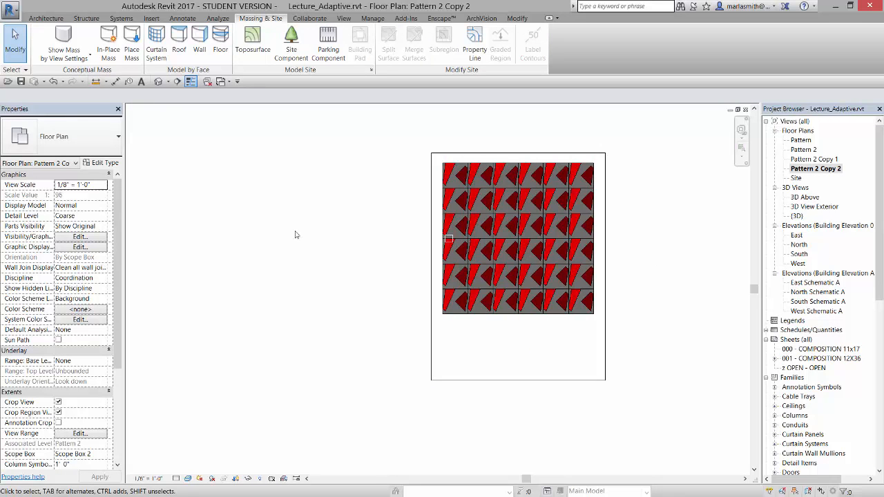
{"action": "scroll", "coordinate": [289, 272], "scroll_direction": "down", "scroll_amount": 2}
{"action": "scroll", "coordinate": [288, 271], "scroll_direction": "up", "scroll_amount": 3}
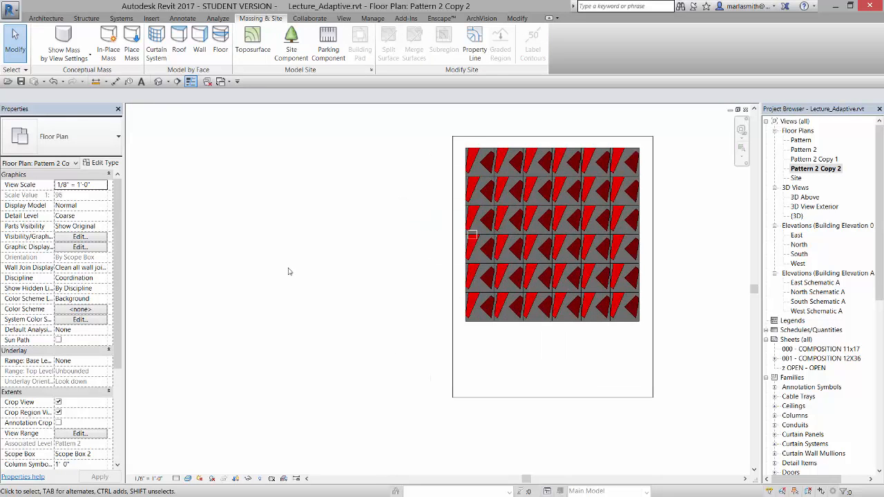
{"action": "scroll", "coordinate": [289, 271], "scroll_direction": "down", "scroll_amount": 1}
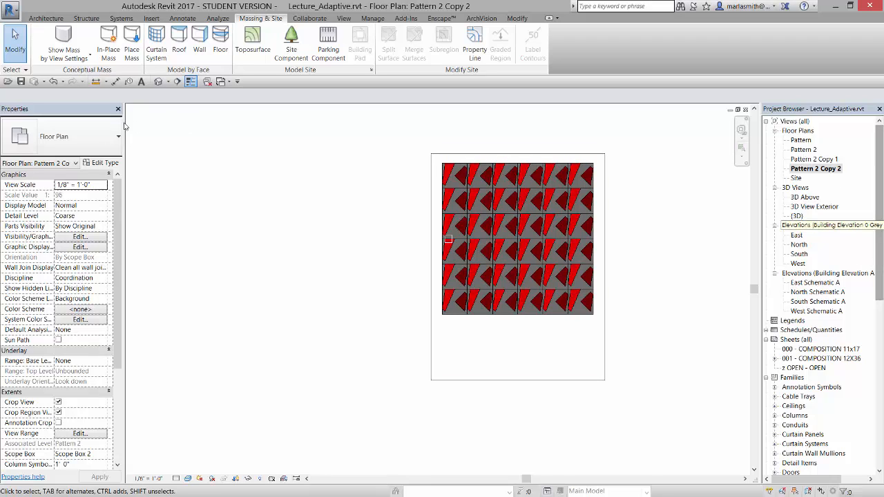
{"action": "left_click", "coordinate": [103, 185]}
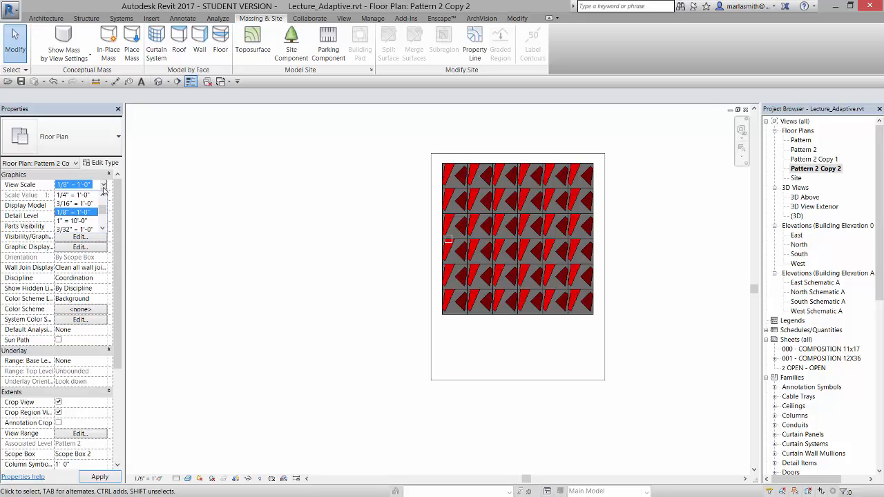
{"action": "left_click", "coordinate": [78, 221]}
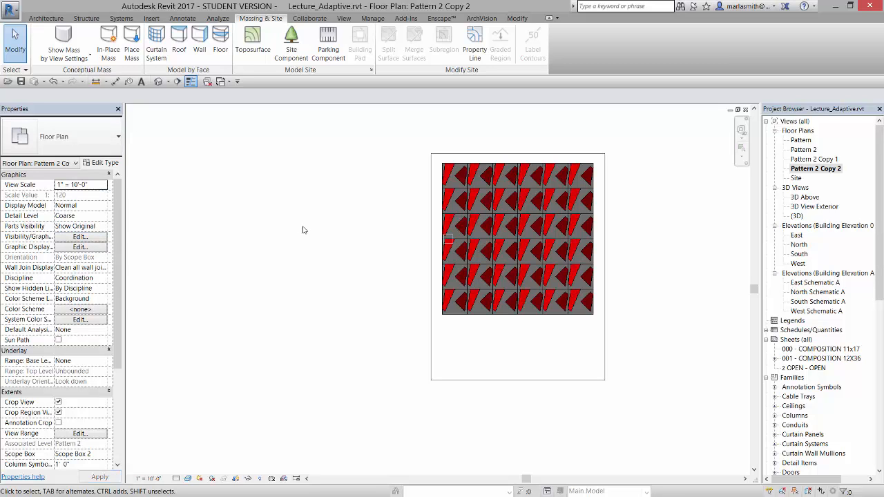
- Open sheet 001 - COMPOSITION 12X36 and place the Pattern 2 Copy 2 plan beside the existing line-pattern viewport
{"action": "left_click_drag", "start_coordinate": [880, 243], "coordinate": [879, 278]}
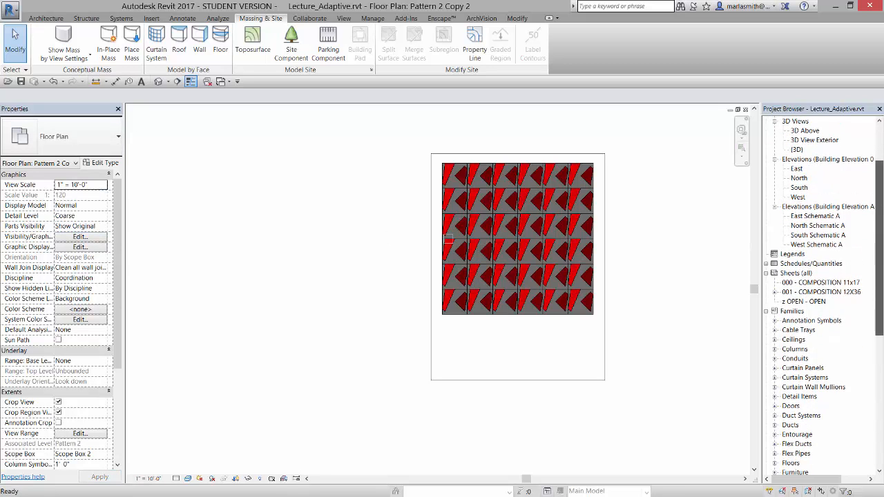
{"action": "left_click", "coordinate": [844, 293]}
{"action": "double_click", "coordinate": [843, 293]}
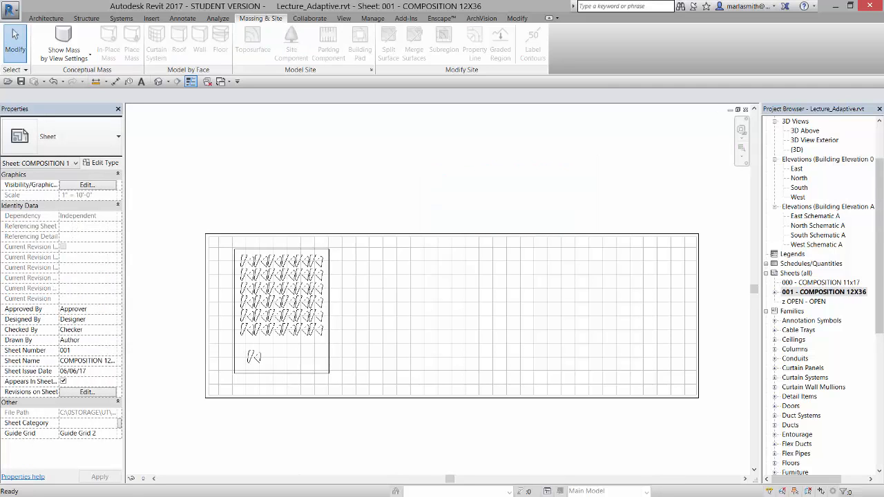
{"action": "left_click_drag", "start_coordinate": [882, 257], "coordinate": [882, 224]}
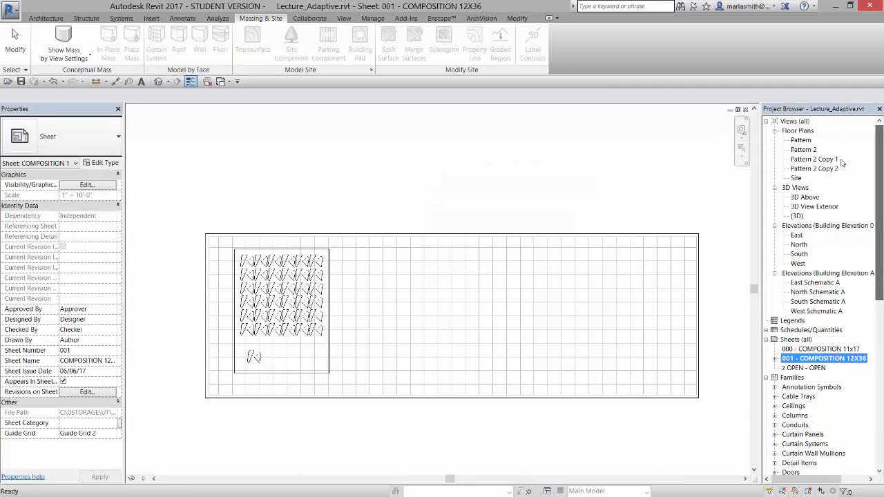
{"action": "left_click_drag", "start_coordinate": [827, 170], "coordinate": [456, 305]}
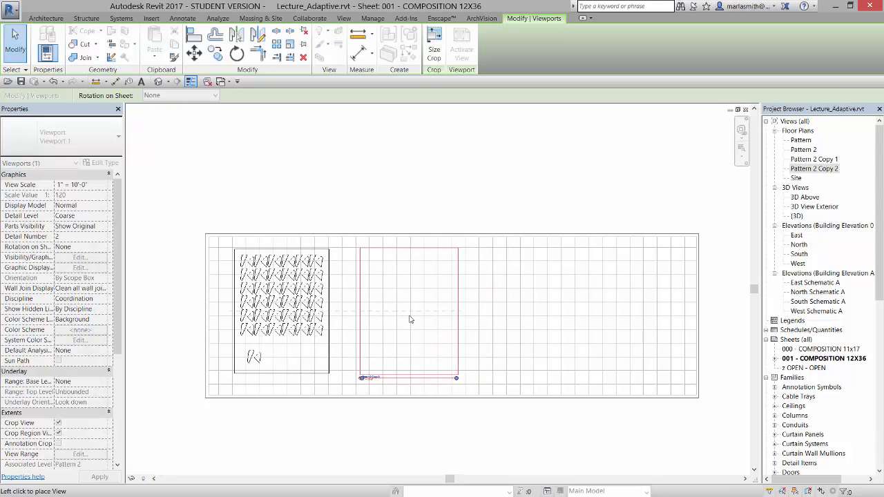
{"action": "left_click", "coordinate": [410, 319]}
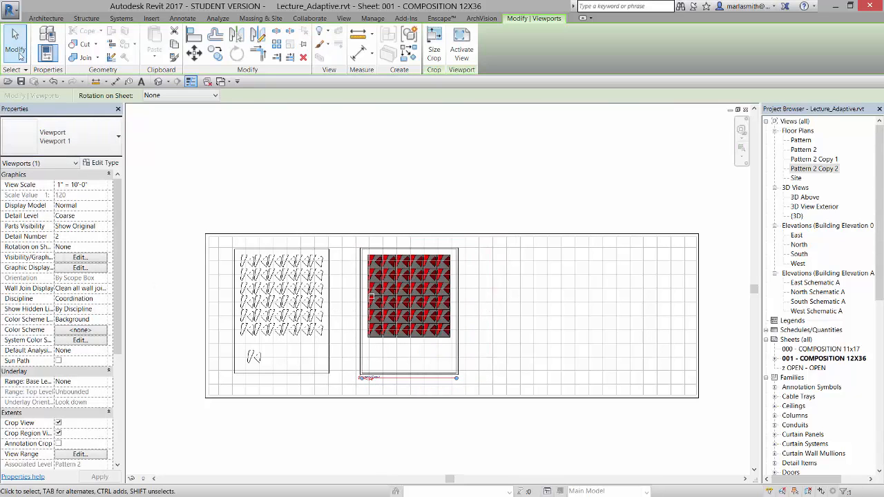
- Change the red-and-gray pattern viewport's type to Viewport Gr No Title
{"action": "left_click", "coordinate": [20, 55]}
{"action": "left_click", "coordinate": [422, 289]}
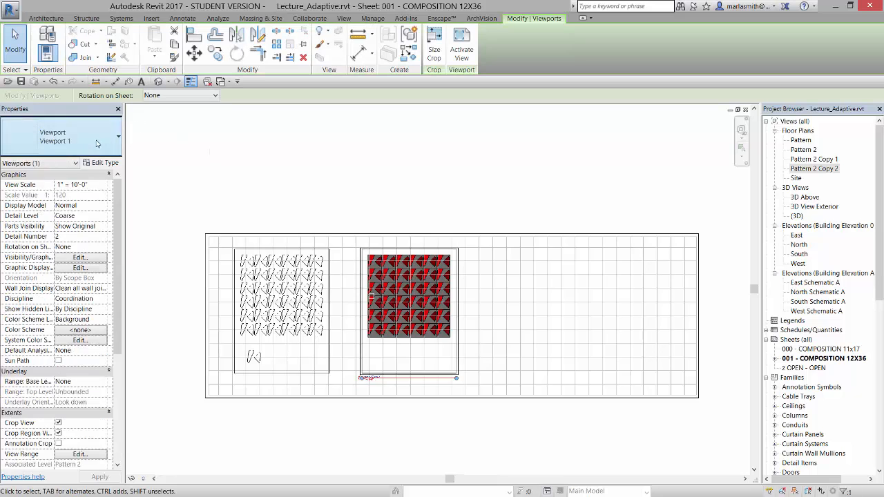
{"action": "left_click", "coordinate": [96, 143]}
{"action": "left_click", "coordinate": [52, 214]}
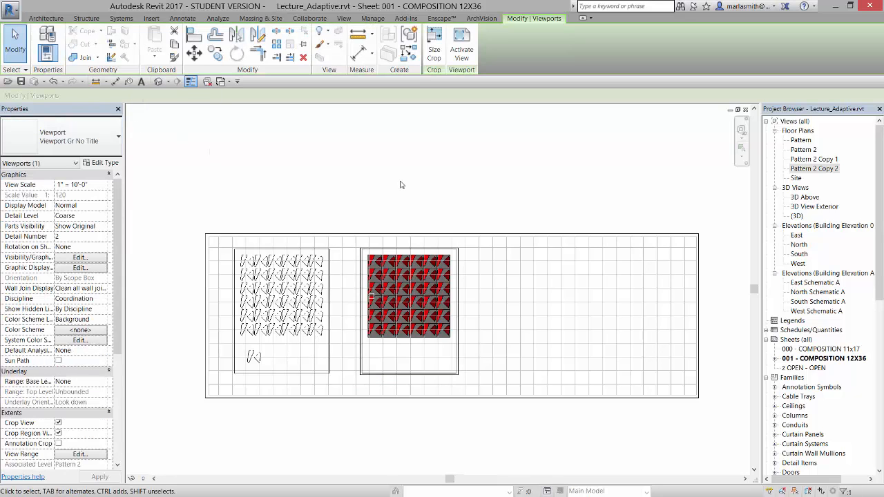
{"action": "left_click", "coordinate": [566, 190]}
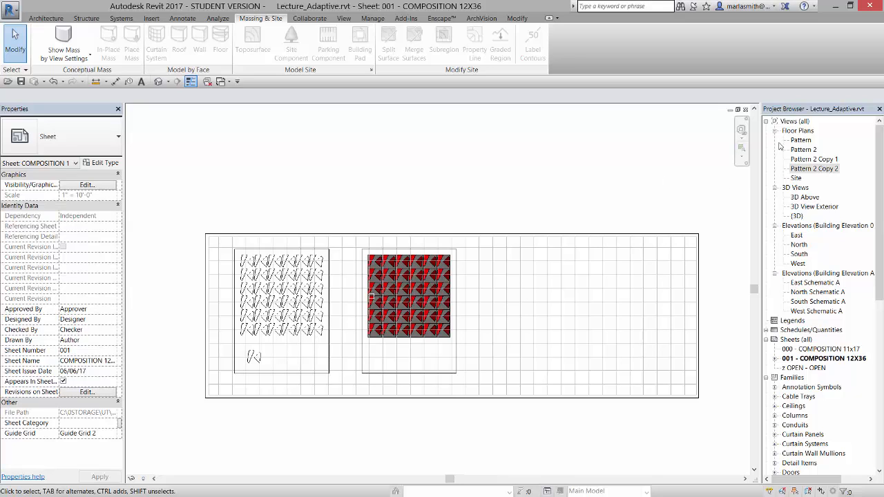
- Open the Pattern 2 floor plan and copy the line-pattern mass 200' horizontally past the red-and-gray pattern
{"action": "double_click", "coordinate": [803, 150]}
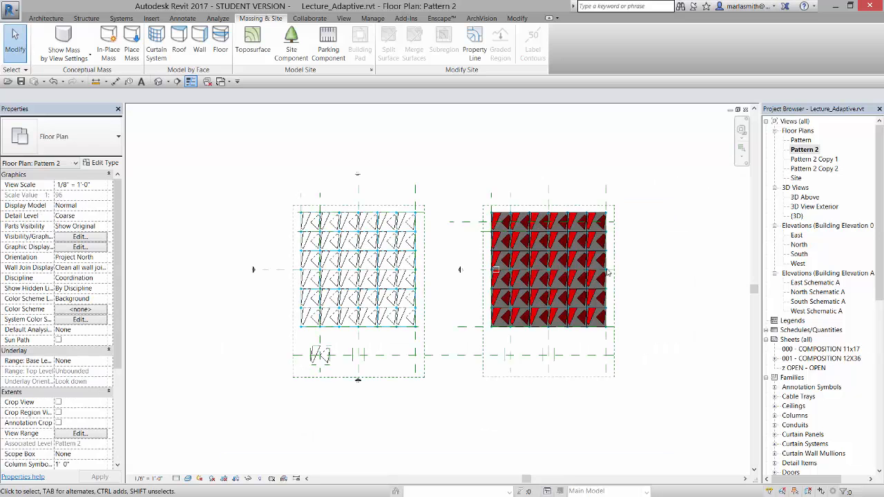
{"action": "middle_click_drag", "start_coordinate": [613, 327], "coordinate": [548, 340]}
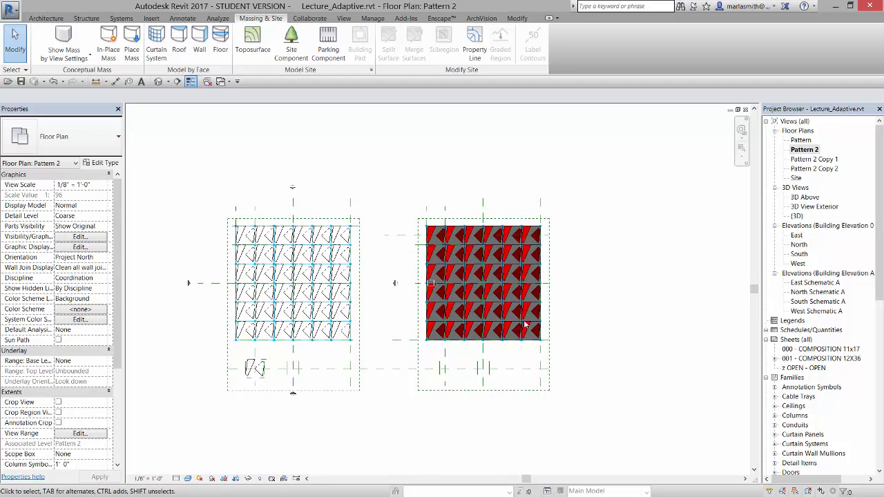
{"action": "left_click", "coordinate": [274, 284]}
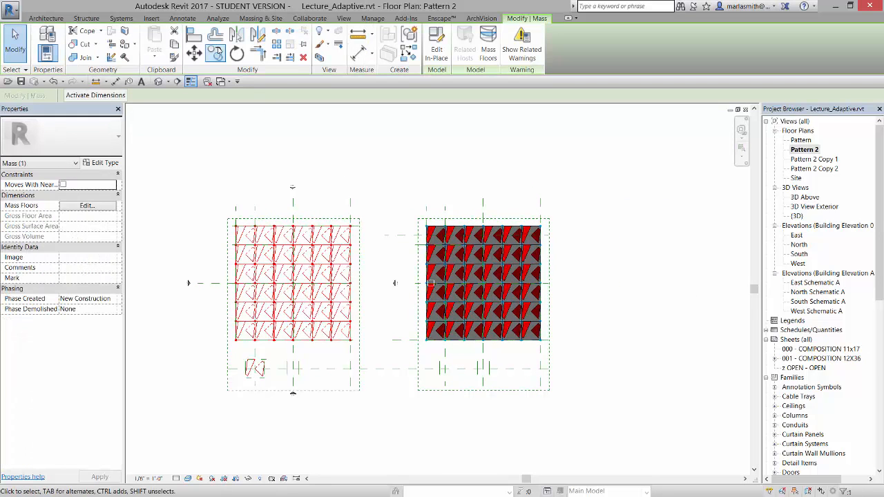
{"action": "left_click", "coordinate": [214, 52]}
{"action": "left_click", "coordinate": [287, 164]}
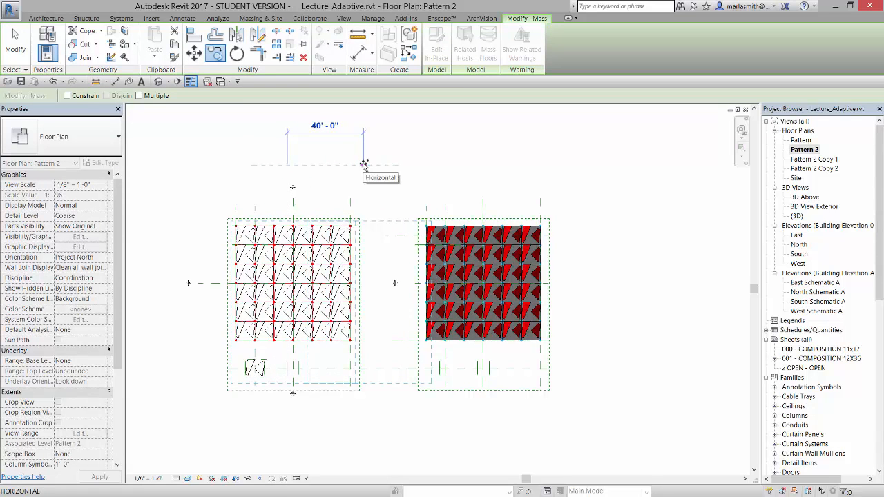
{"action": "type", "text": "2"}
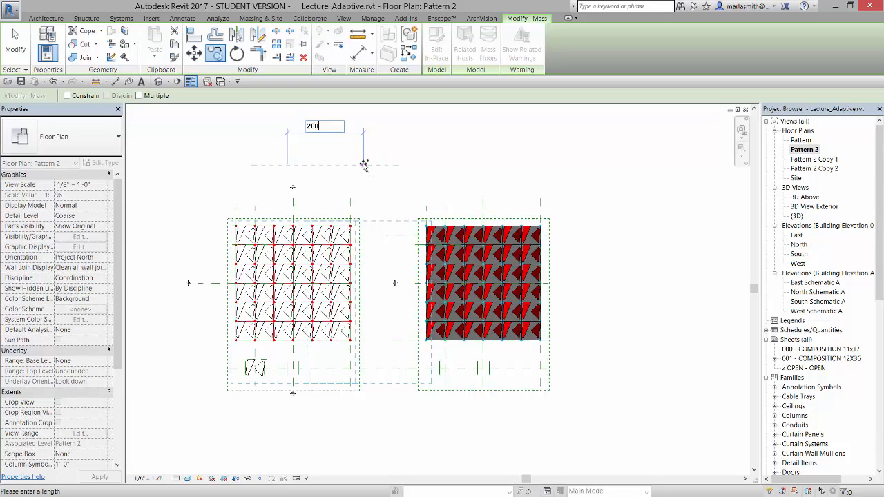
{"action": "type", "text": "00"}
{"action": "key", "text": "Return"}
{"action": "left_click", "coordinate": [490, 172]}
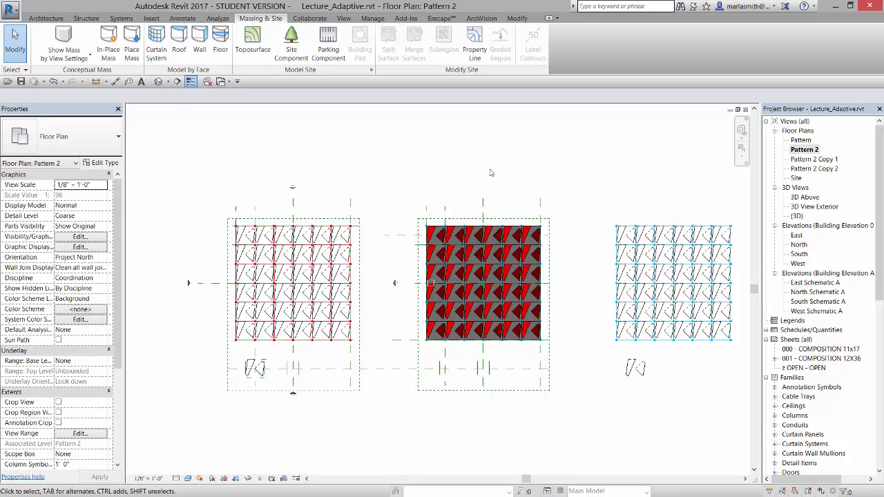
- Copy the scope box around the red-and-gray pattern 100' horizontally so it encloses the new line-pattern copy
{"action": "left_click", "coordinate": [419, 220]}
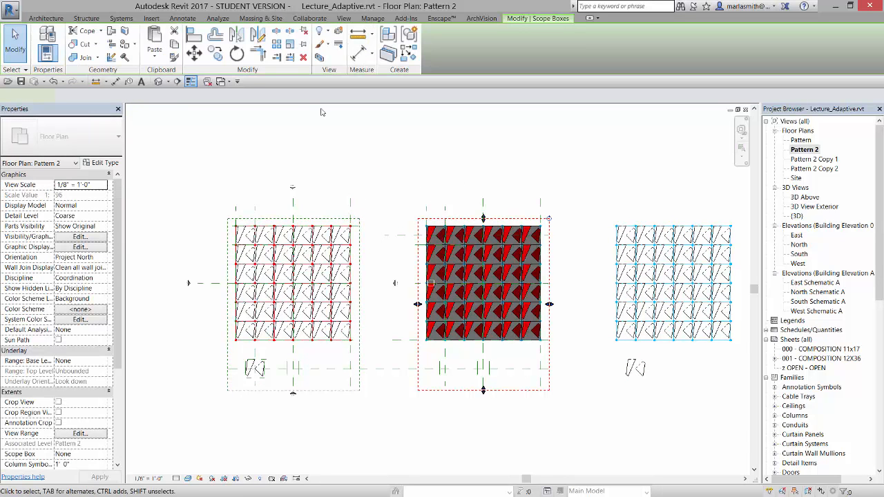
{"action": "left_click", "coordinate": [215, 53]}
{"action": "left_click", "coordinate": [386, 172]}
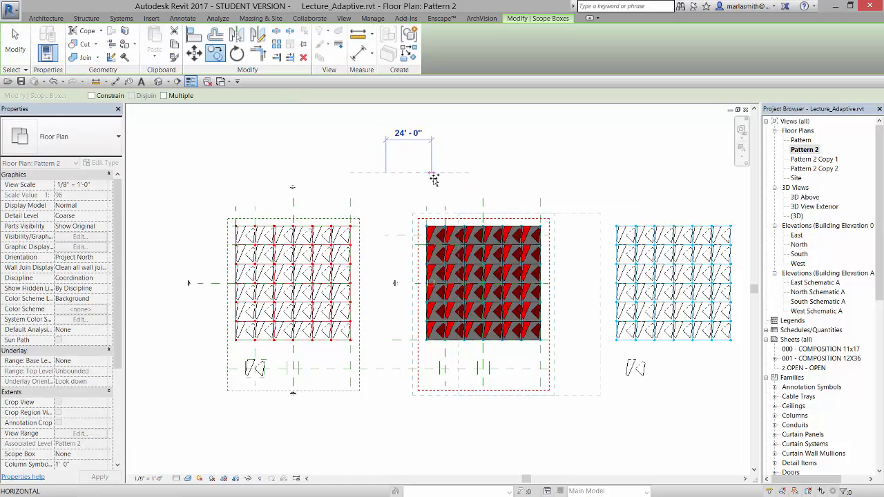
{"action": "type", "text": "1"}
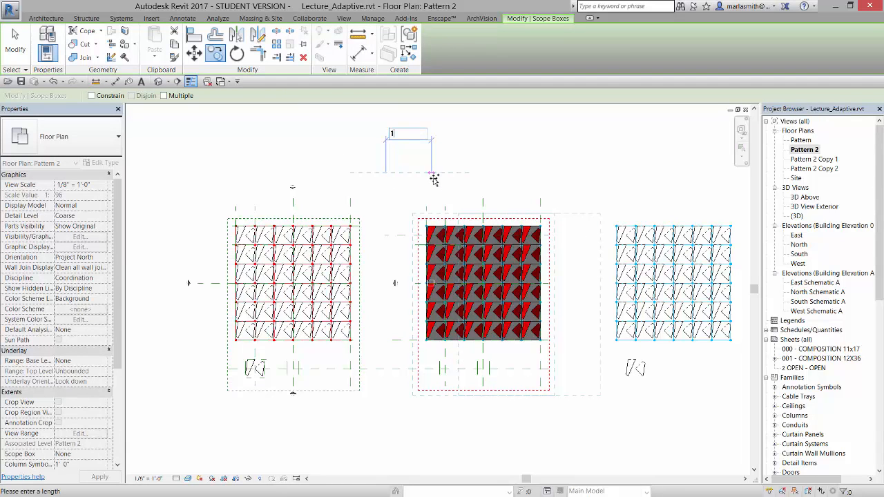
{"action": "type", "text": "00"}
{"action": "key", "text": "Return"}
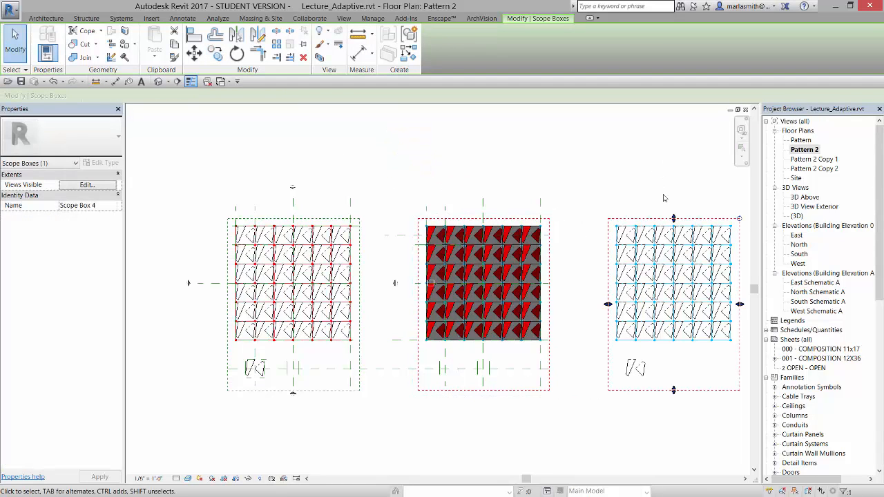
{"action": "left_click", "coordinate": [685, 183]}
- Edit the copied line-pattern mass in place and delete its C Lline 1 repeater from the divided surface
{"action": "middle_click_drag", "start_coordinate": [570, 188], "coordinate": [461, 194]}
{"action": "left_click", "coordinate": [563, 252]}
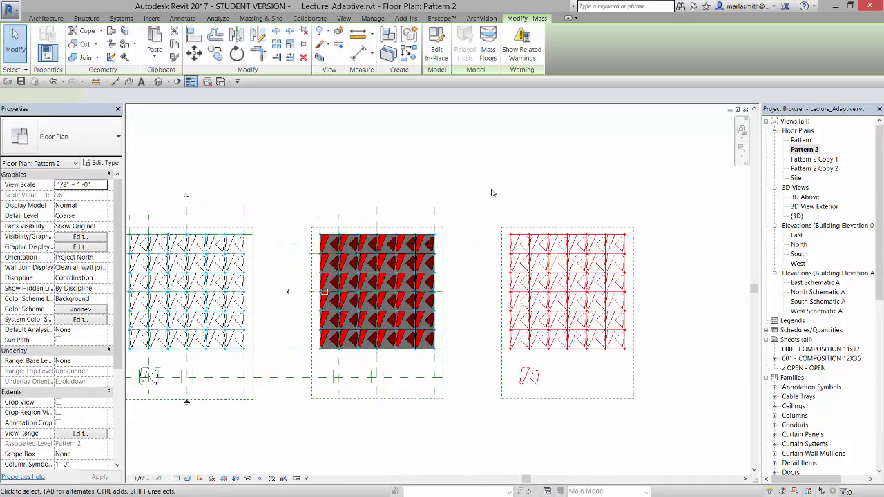
{"action": "left_click", "coordinate": [436, 54]}
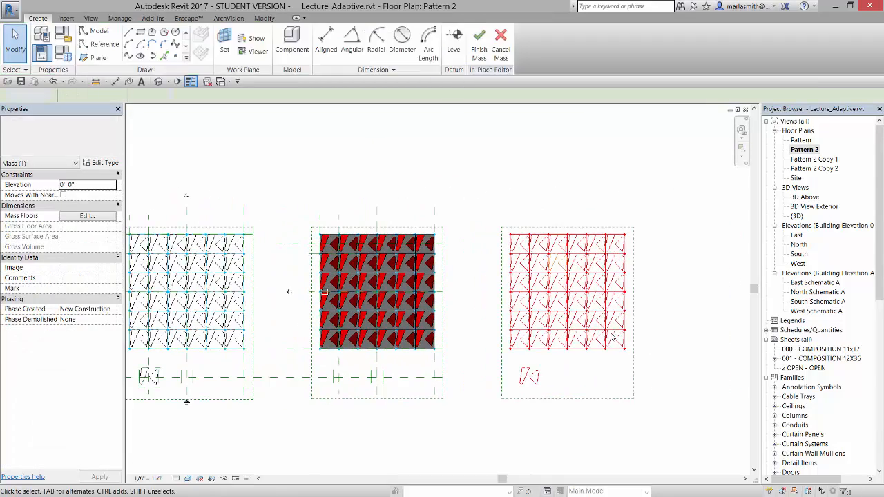
{"action": "scroll", "coordinate": [562, 235], "scroll_direction": "up", "scroll_amount": 2}
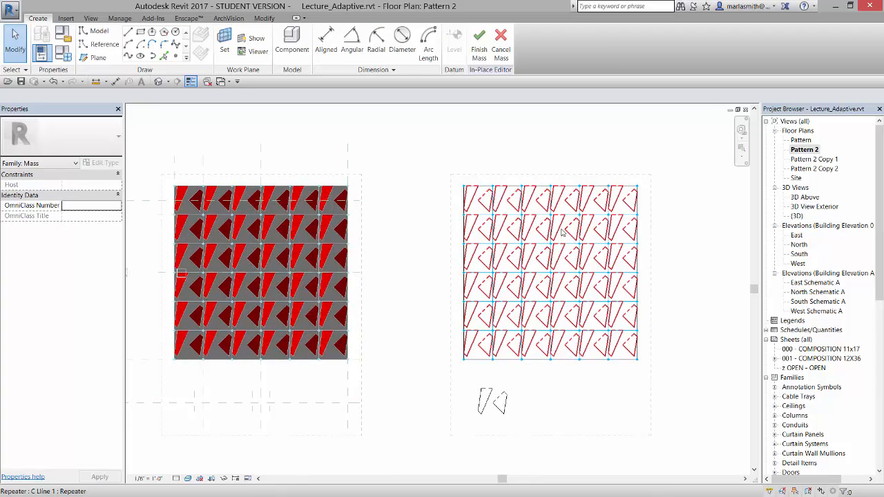
{"action": "left_click", "coordinate": [563, 235]}
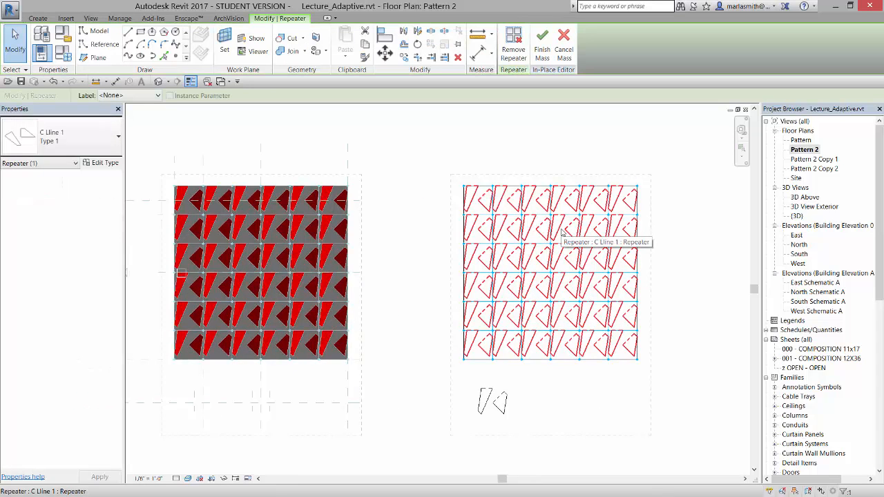
{"action": "key", "text": "Delete"}
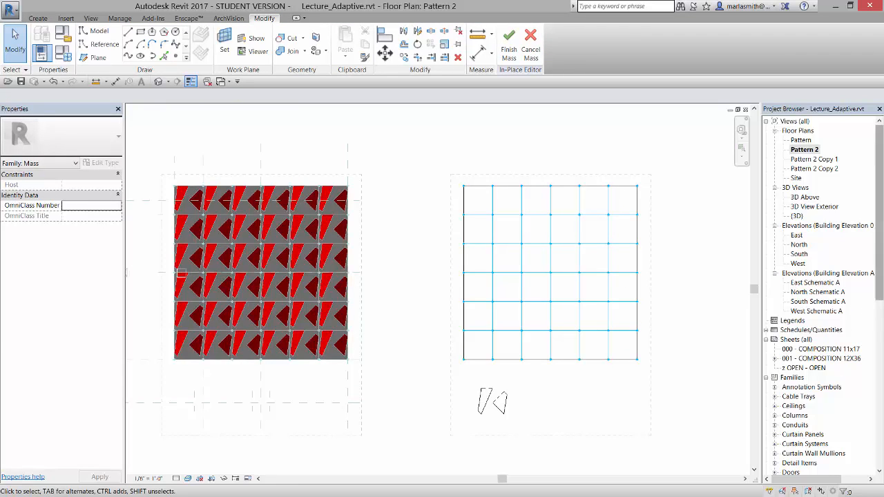
- Place a C Lline 1 component in a diamond arrangement on four nodes near the lower-left corner of the copied mass's divided surface
{"action": "left_click_drag", "start_coordinate": [879, 263], "coordinate": [880, 367]}
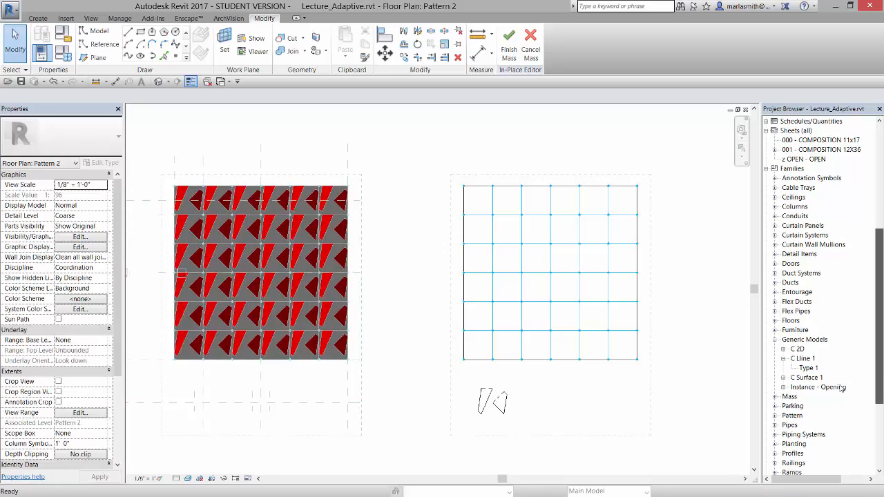
{"action": "left_click", "coordinate": [813, 368]}
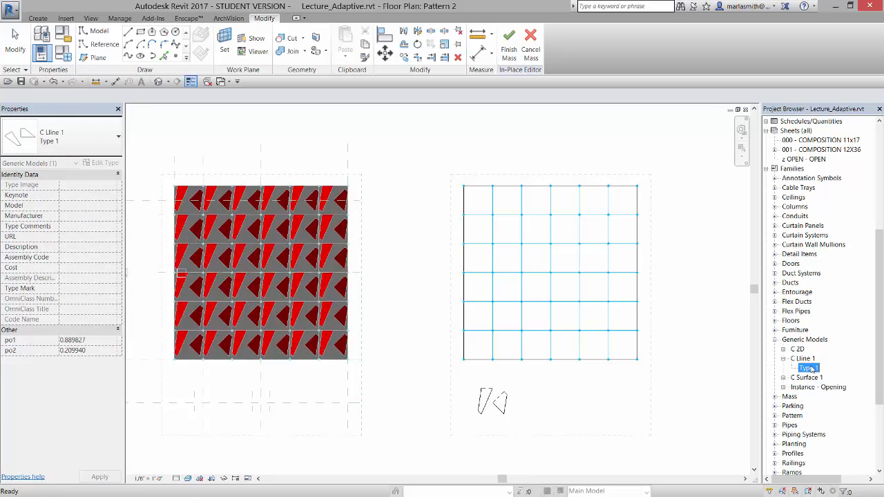
{"action": "left_click_drag", "start_coordinate": [671, 356], "coordinate": [669, 356]}
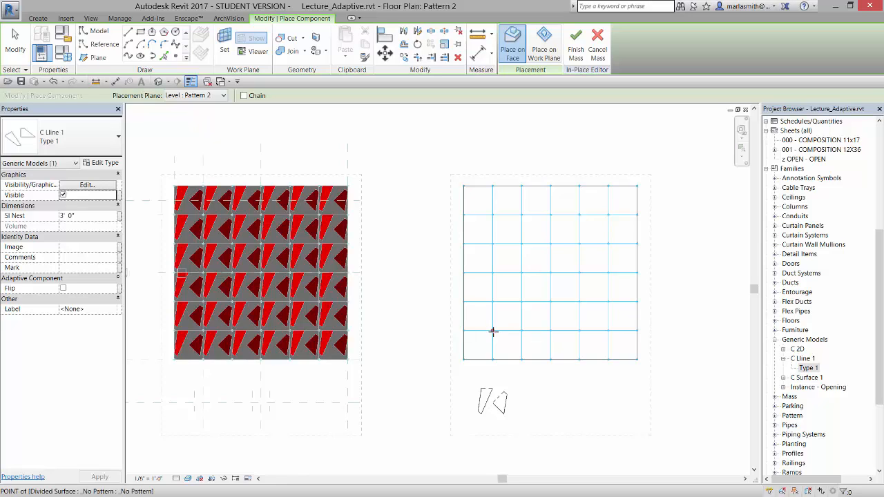
{"action": "left_click", "coordinate": [521, 301]}
{"action": "left_click", "coordinate": [521, 359]}
{"action": "left_click", "coordinate": [16, 50]}
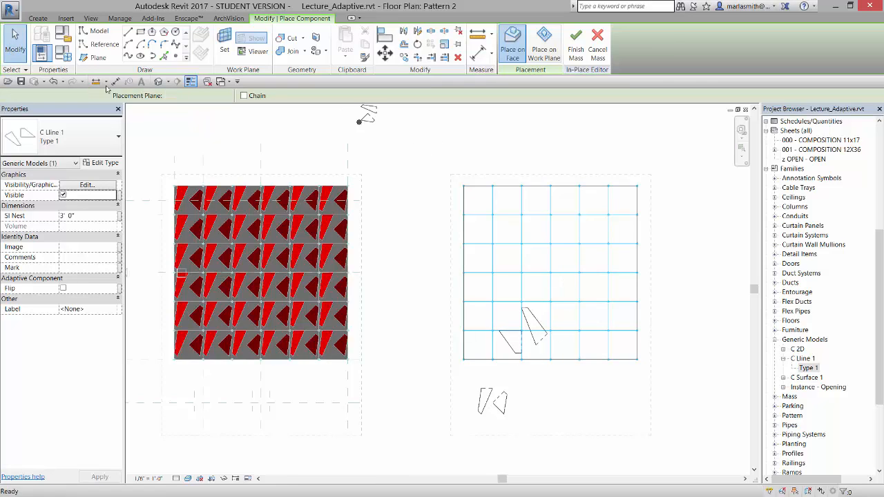
{"action": "left_click", "coordinate": [585, 403]}
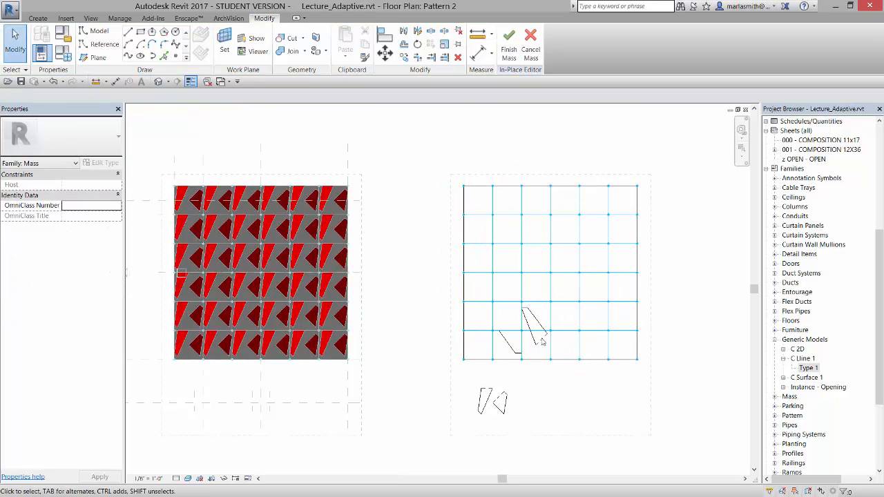
- Repeat the diamond-placed C Lline 1 component across the whole divided surface
{"action": "left_click", "coordinate": [539, 334]}
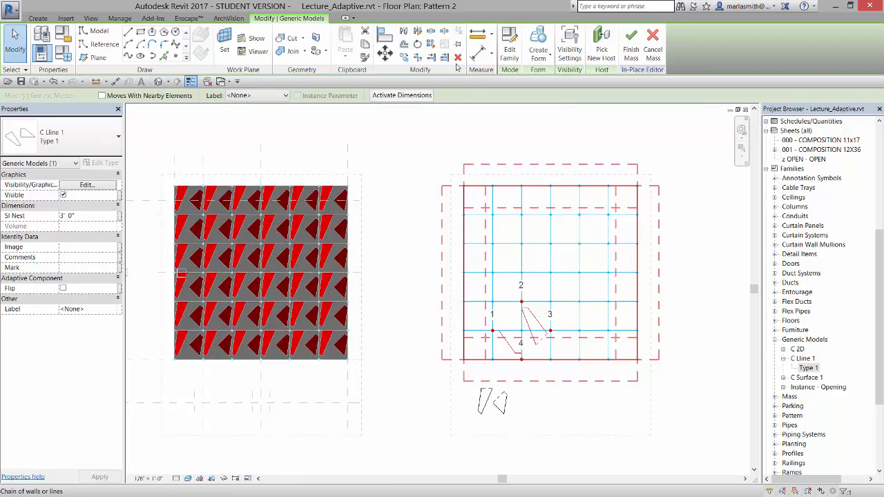
{"action": "left_click", "coordinate": [430, 45]}
{"action": "left_click", "coordinate": [681, 299]}
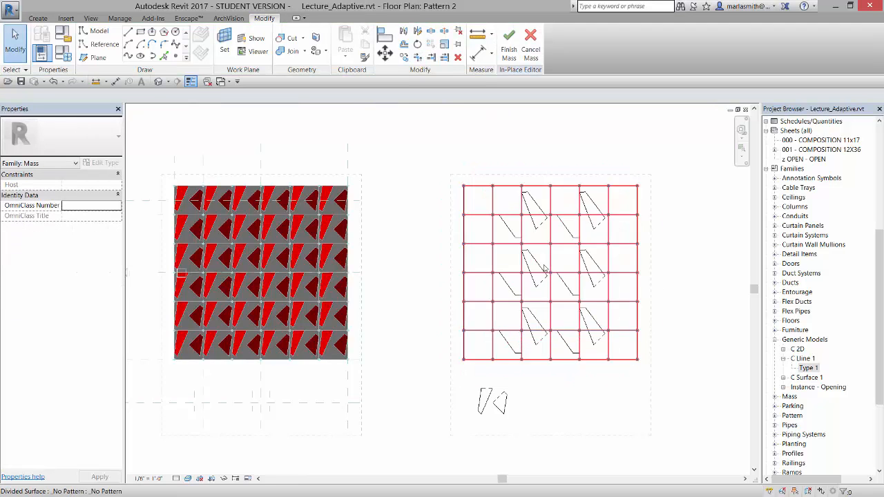
{"action": "scroll", "coordinate": [533, 270], "scroll_direction": "up", "scroll_amount": 3}
{"action": "scroll", "coordinate": [515, 304], "scroll_direction": "down", "scroll_amount": 3}
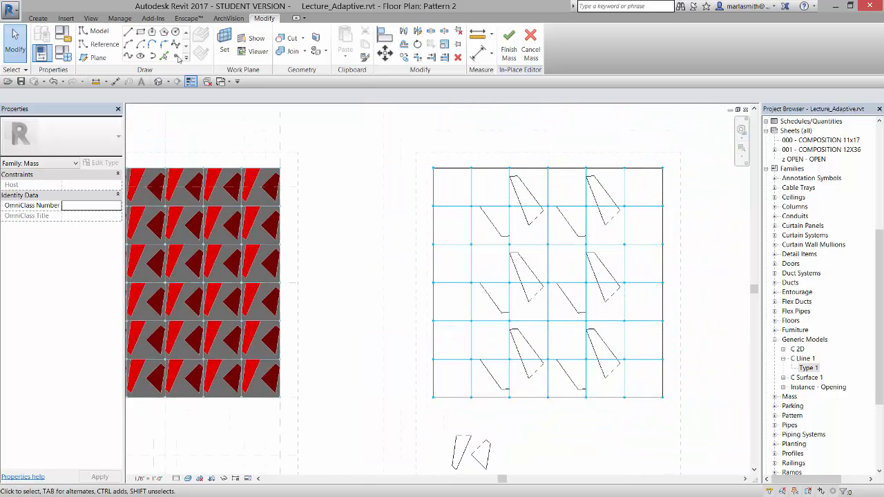
- Set the copied mass's d1 dimension parameter to 5' in its family types
{"action": "left_click", "coordinate": [63, 54]}
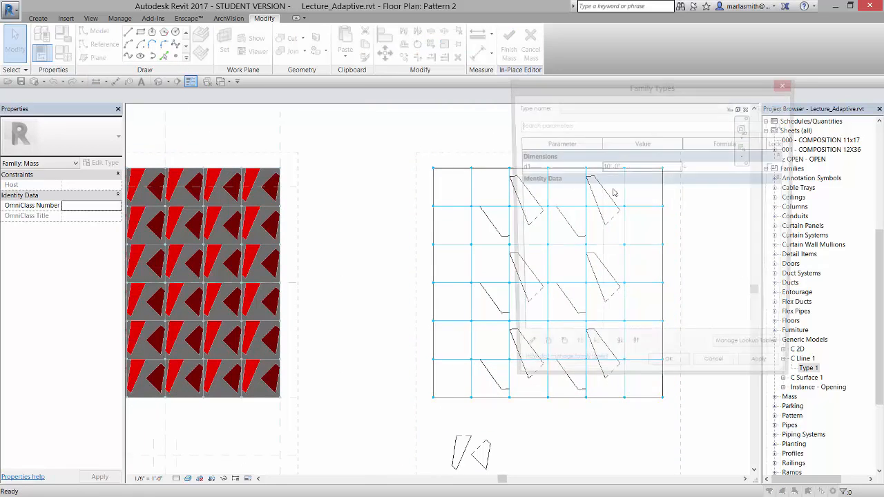
{"action": "left_click", "coordinate": [649, 169]}
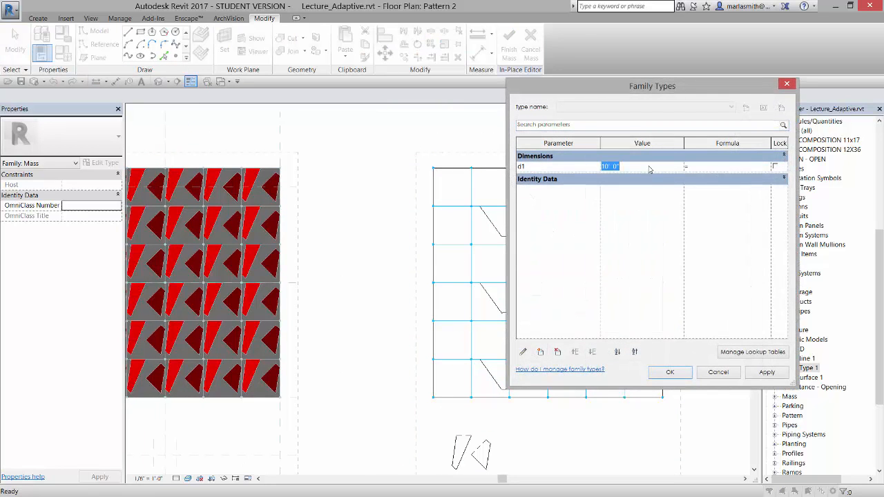
{"action": "type", "text": "5"}
{"action": "left_click", "coordinate": [667, 372]}
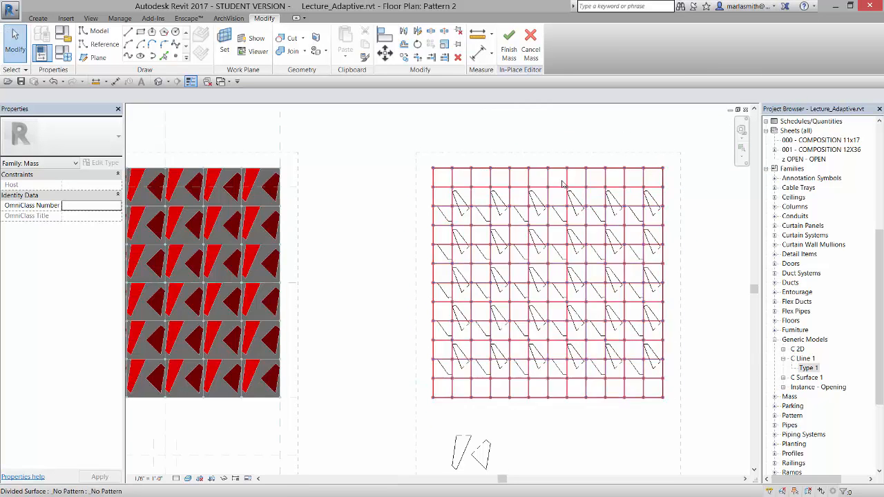
{"action": "scroll", "coordinate": [562, 183], "scroll_direction": "up", "scroll_amount": 3}
{"action": "scroll", "coordinate": [464, 170], "scroll_direction": "down", "scroll_amount": 4}
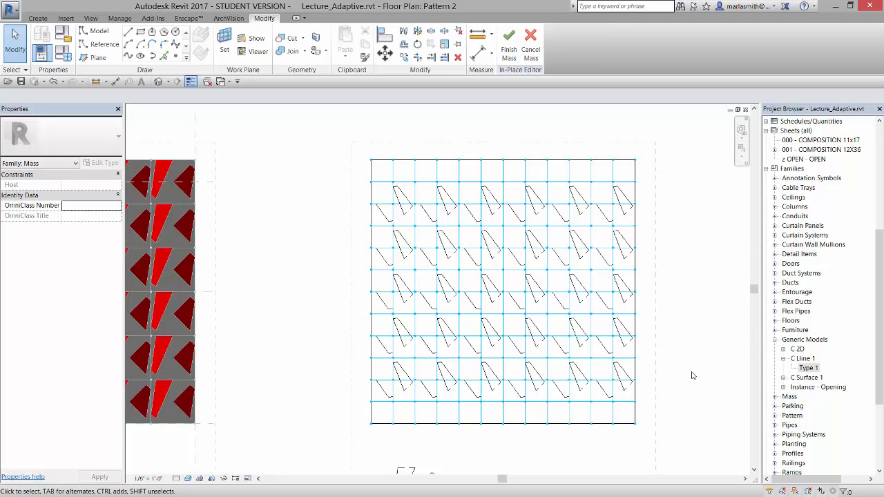
- Delete the C Lline 1 repeater from the divided surface and the loose C Lline 1 component below it
{"action": "scroll", "coordinate": [692, 374], "scroll_direction": "down", "scroll_amount": 1}
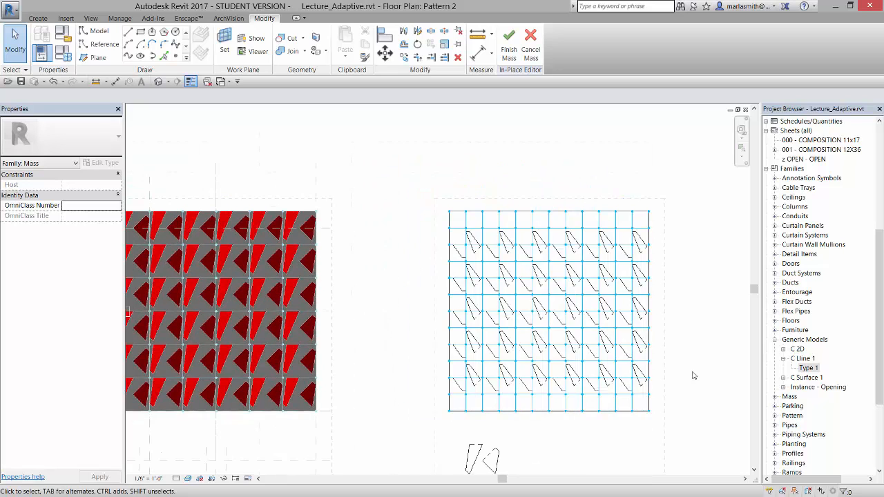
{"action": "scroll", "coordinate": [693, 375], "scroll_direction": "down", "scroll_amount": 1}
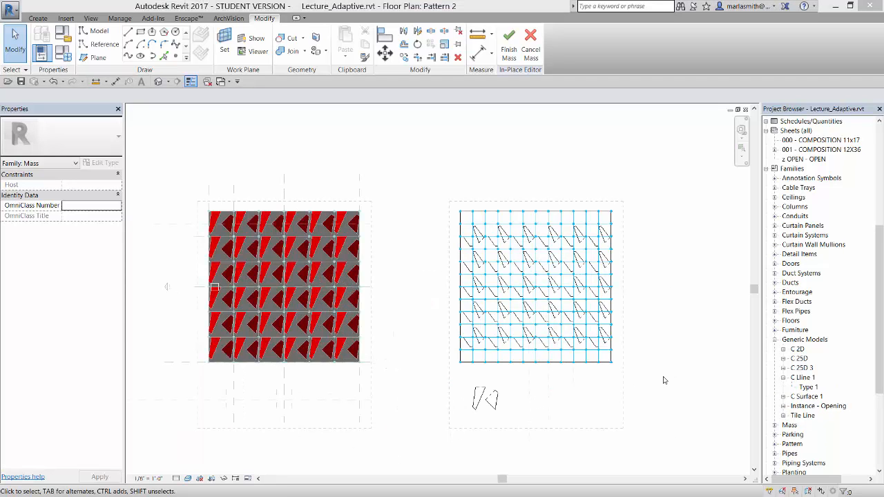
{"action": "left_click", "coordinate": [782, 416]}
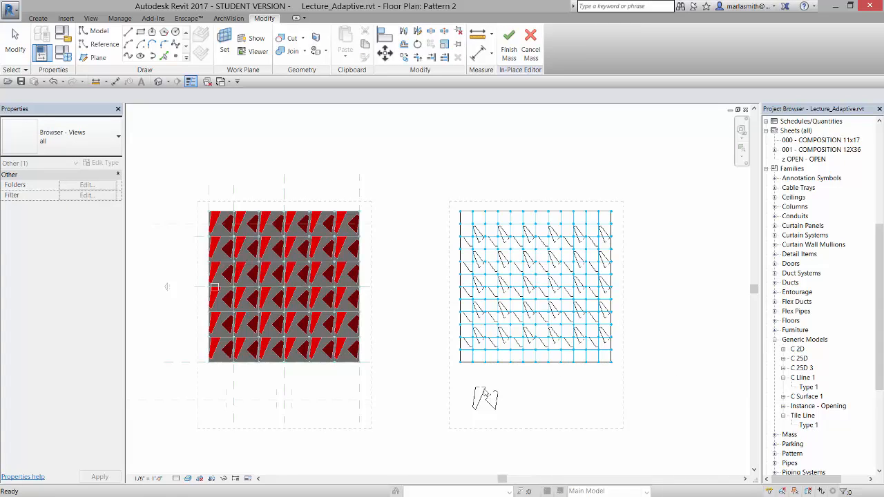
{"action": "left_click", "coordinate": [529, 337]}
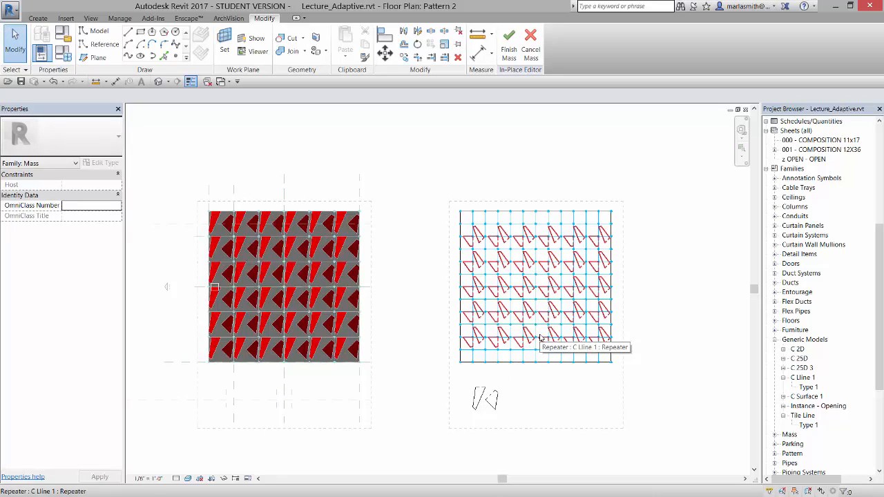
{"action": "key", "text": "Delete"}
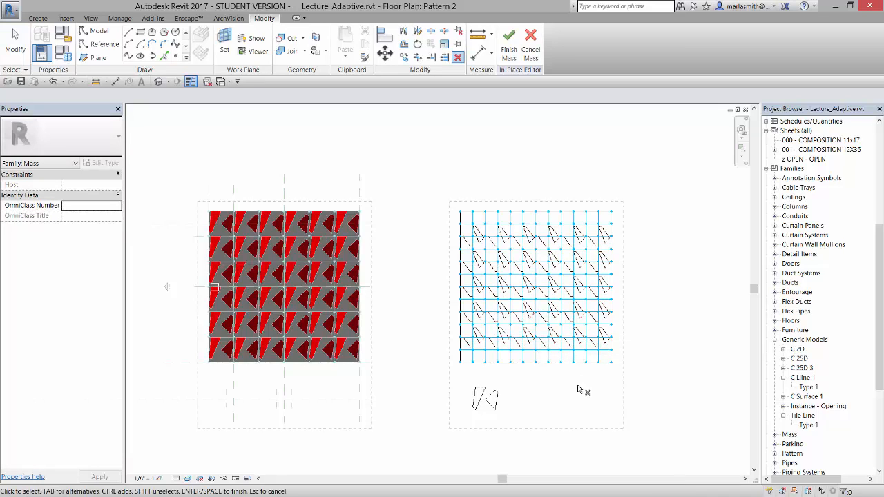
{"action": "left_click", "coordinate": [15, 43]}
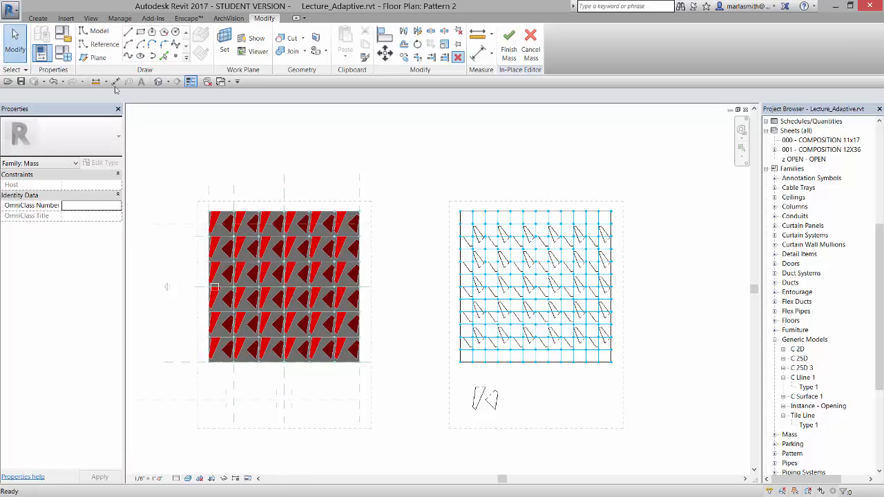
{"action": "left_click", "coordinate": [555, 236]}
{"action": "key", "text": "Delete"}
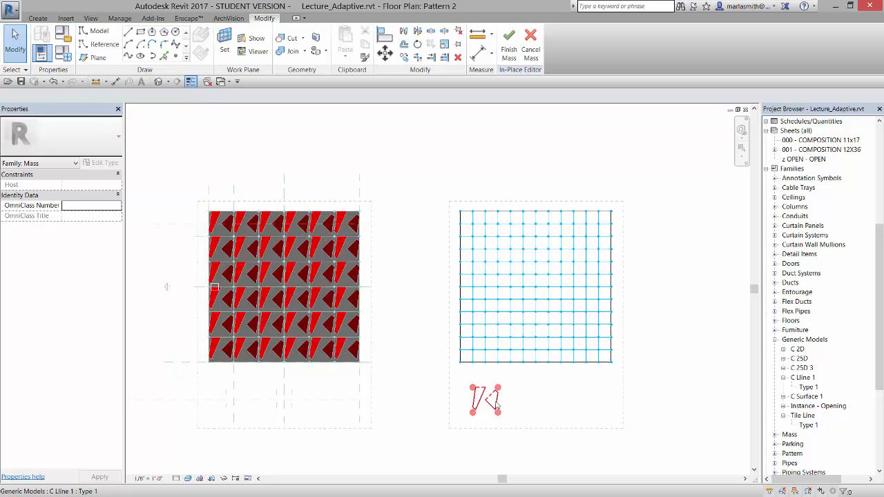
{"action": "left_click", "coordinate": [495, 406]}
{"action": "key", "text": "Delete"}
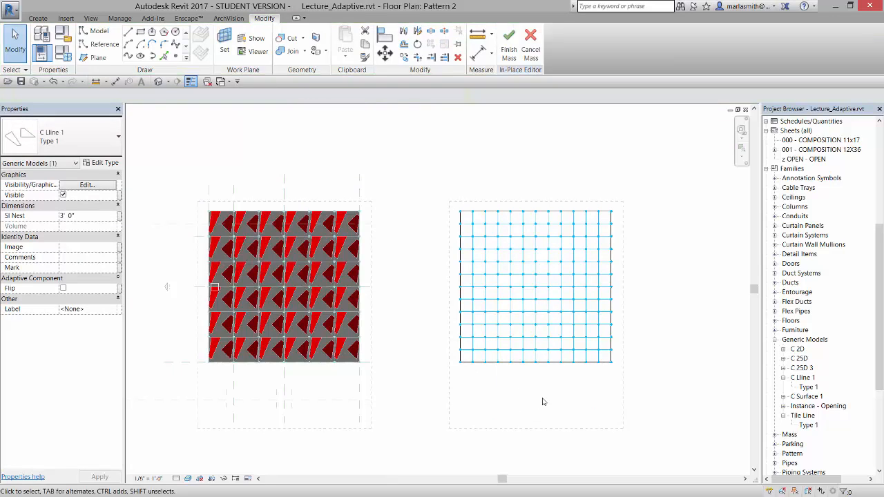
- Place a Tile Line Type 1 component on the corner nodes of the two-by-two cell block at the divided surface's lower-left corner
{"action": "left_click", "coordinate": [808, 425]}
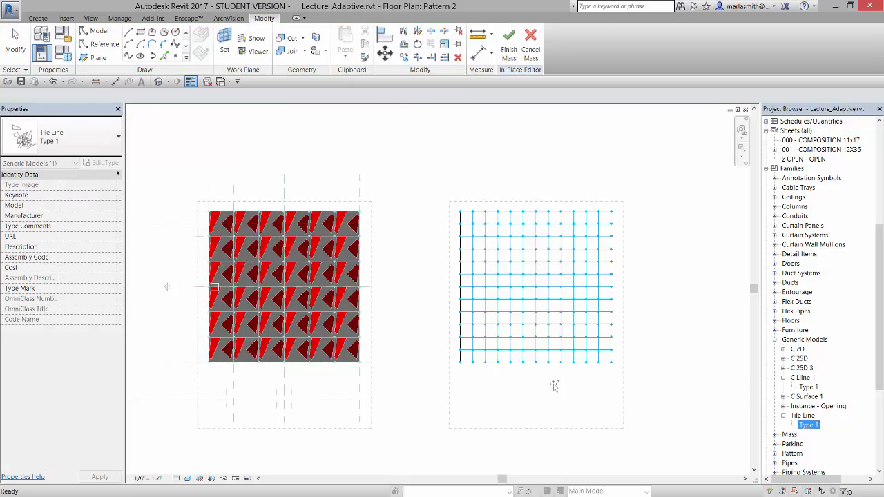
{"action": "left_click_drag", "start_coordinate": [554, 386], "coordinate": [501, 380]}
{"action": "scroll", "coordinate": [486, 372], "scroll_direction": "up", "scroll_amount": 3}
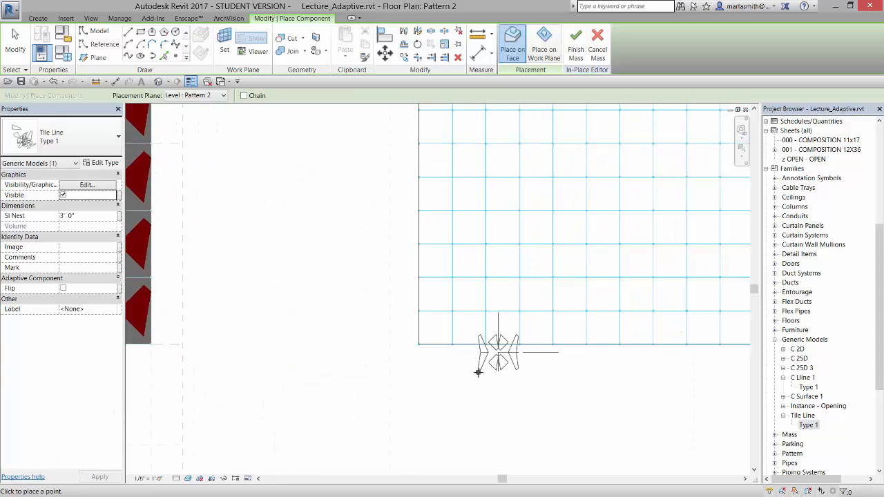
{"action": "left_click", "coordinate": [419, 344]}
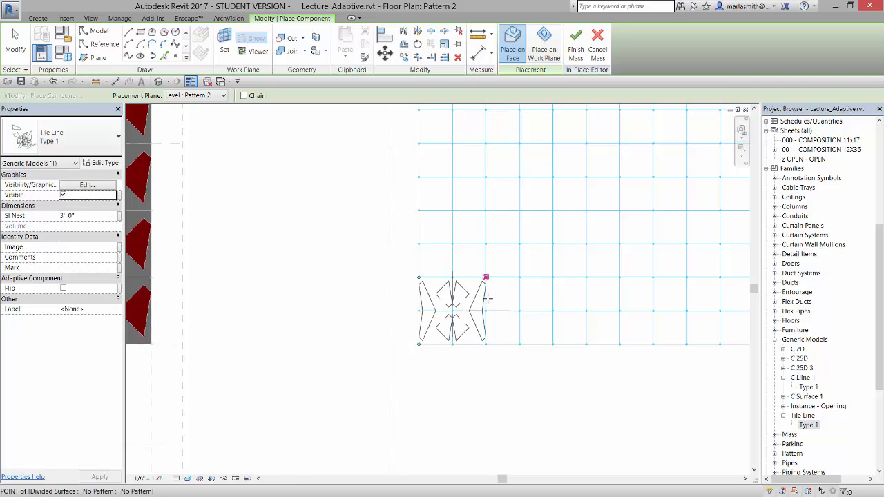
{"action": "left_click", "coordinate": [486, 277]}
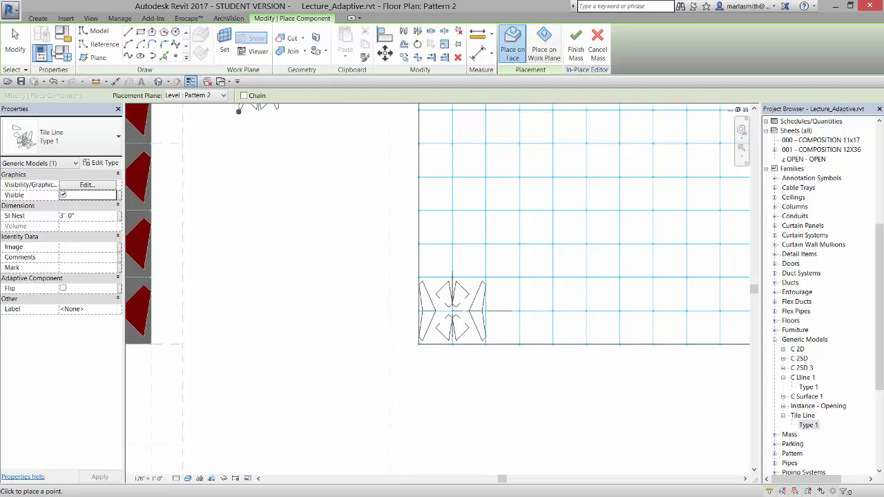
- Repeat the Tile Line component over the entire divided surface
{"action": "left_click", "coordinate": [15, 41]}
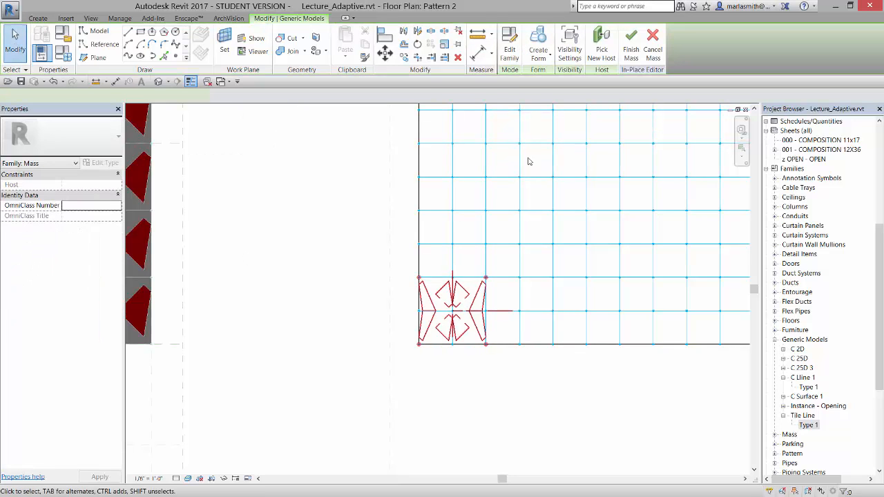
{"action": "left_click", "coordinate": [432, 45]}
{"action": "scroll", "coordinate": [352, 276], "scroll_direction": "down", "scroll_amount": 2}
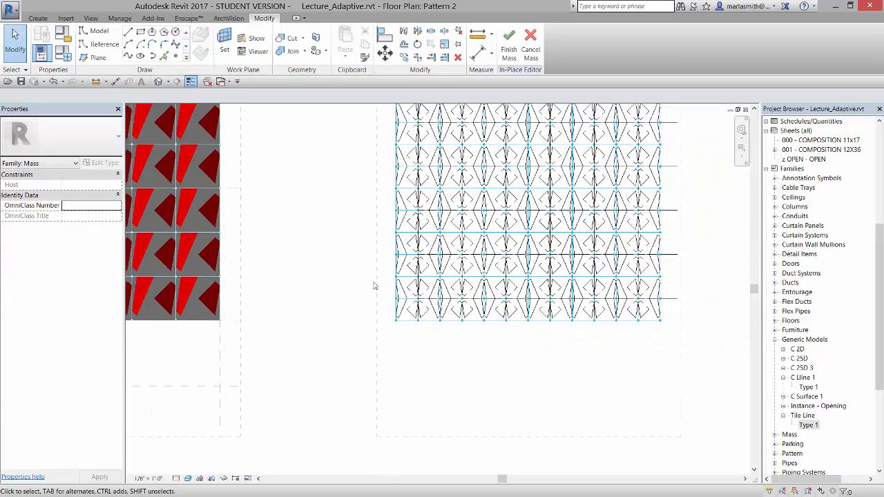
{"action": "scroll", "coordinate": [666, 203], "scroll_direction": "up", "scroll_amount": 5}
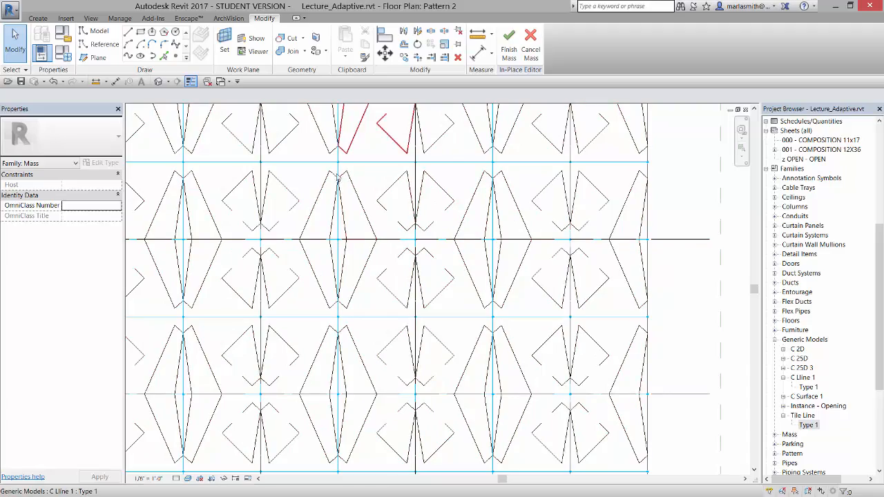
{"action": "scroll", "coordinate": [559, 299], "scroll_direction": "down", "scroll_amount": 5}
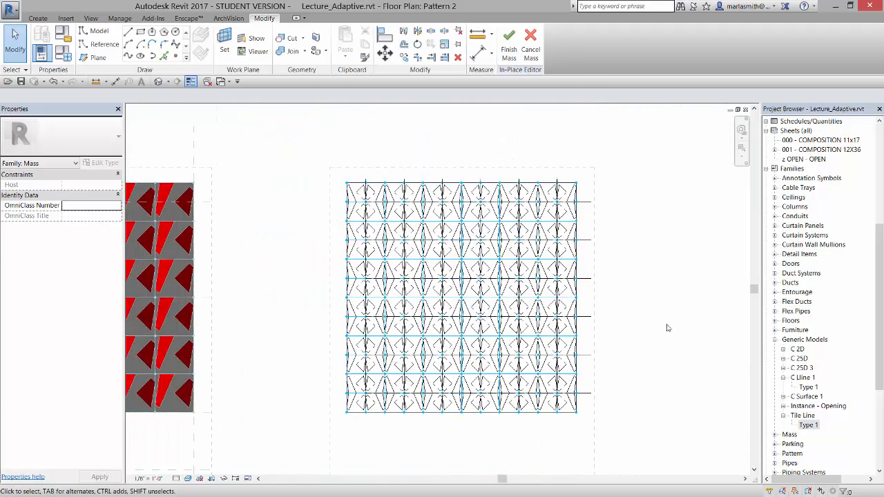
- Inspect the lines extending past the Tile Line pattern's right edge and open the Tile Line family for editing
{"action": "scroll", "coordinate": [642, 334], "scroll_direction": "down", "scroll_amount": 4}
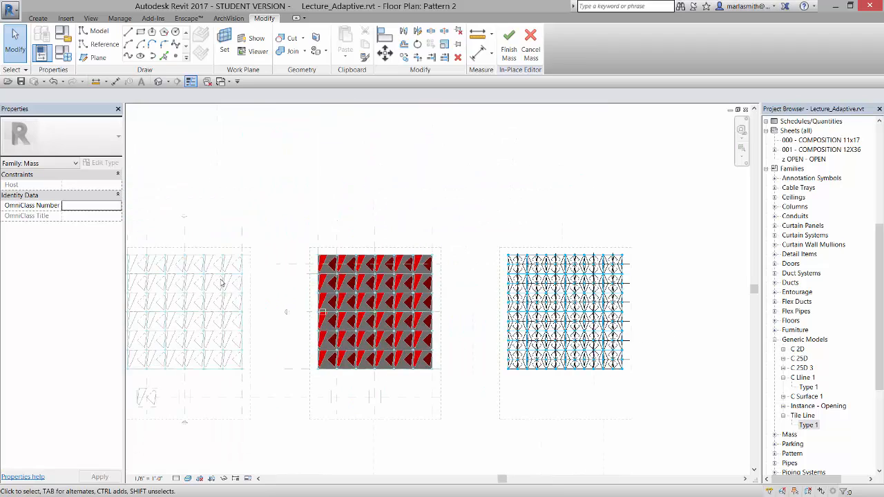
{"action": "scroll", "coordinate": [684, 302], "scroll_direction": "up", "scroll_amount": 3}
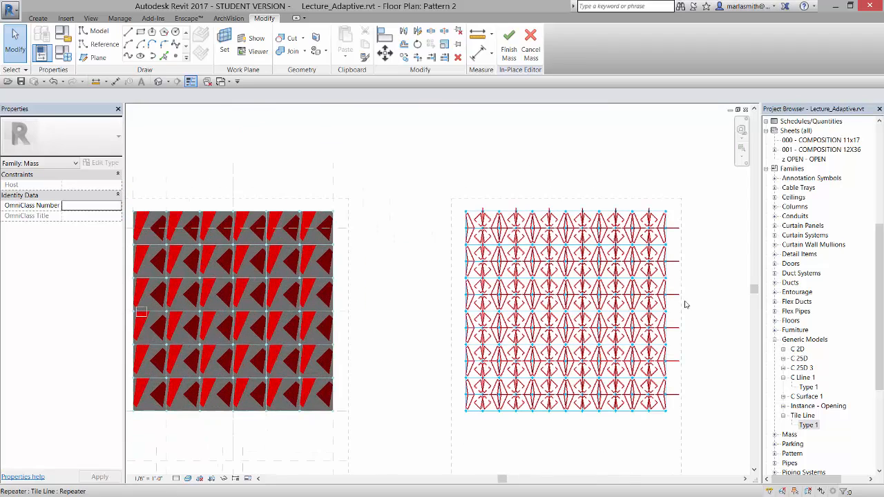
{"action": "scroll", "coordinate": [699, 304], "scroll_direction": "up", "scroll_amount": 1}
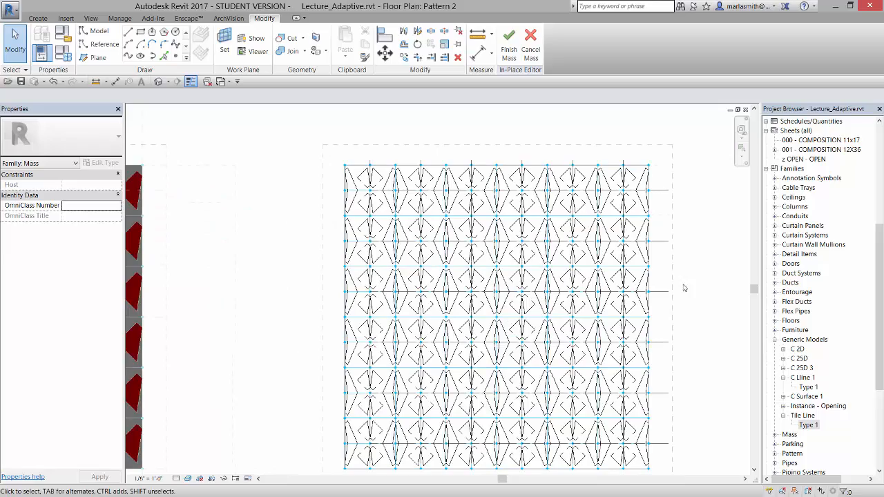
{"action": "scroll", "coordinate": [665, 195], "scroll_direction": "up", "scroll_amount": 5}
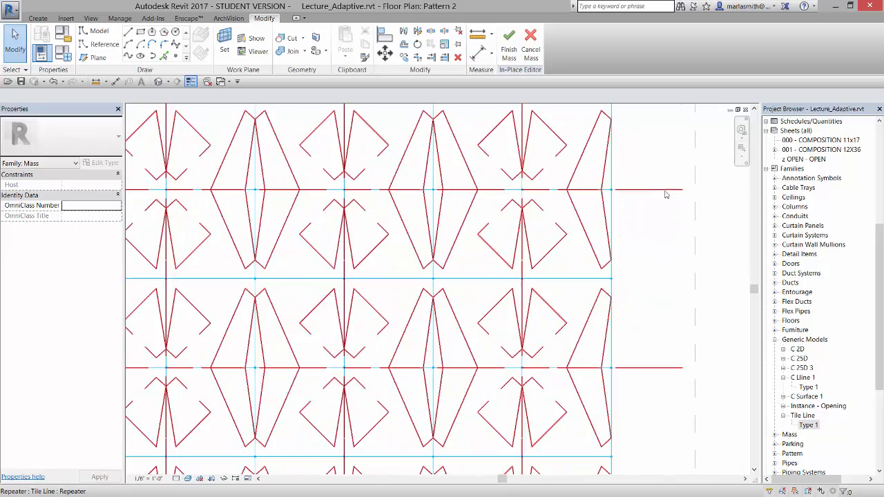
{"action": "scroll", "coordinate": [680, 195], "scroll_direction": "down", "scroll_amount": 6}
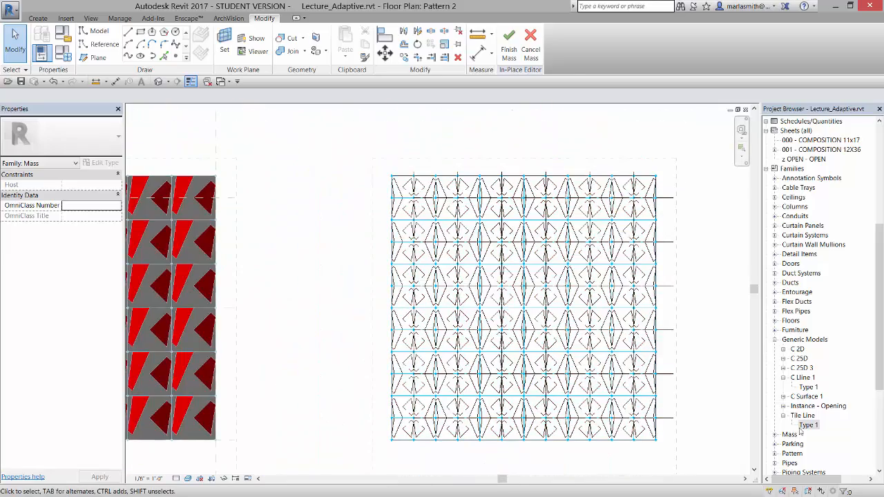
{"action": "right_click", "coordinate": [803, 416]}
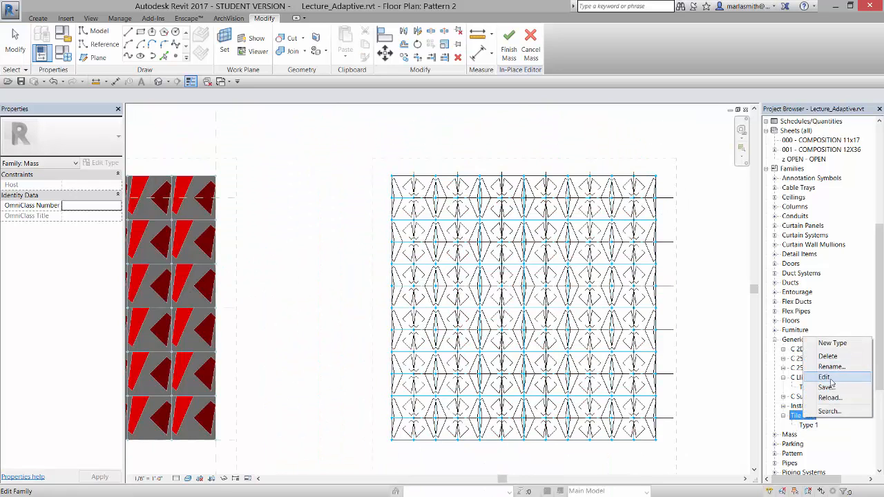
{"action": "left_click", "coordinate": [825, 377]}
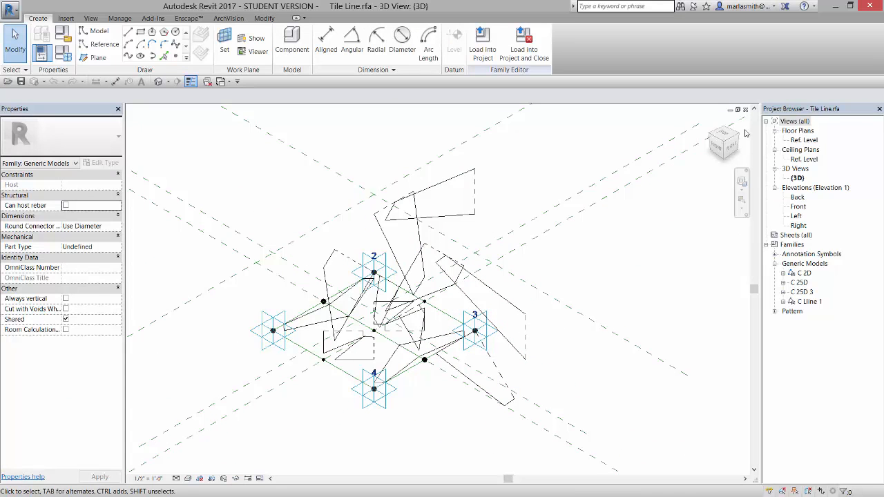
- Delete the stray upright C Lline 1 components lying outside the four-point adaptive square of the Tile Line family, working in 3D
{"action": "double_click", "coordinate": [804, 139]}
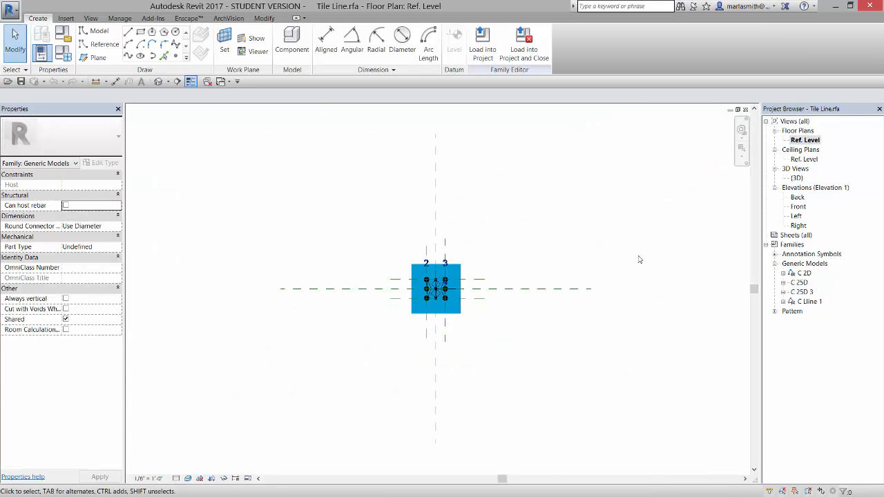
{"action": "scroll", "coordinate": [434, 304], "scroll_direction": "up", "scroll_amount": 10}
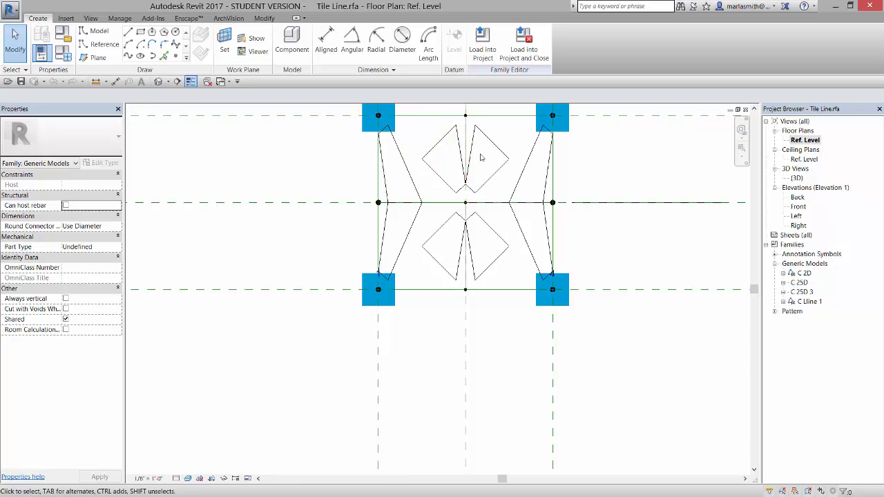
{"action": "left_click", "coordinate": [158, 81]}
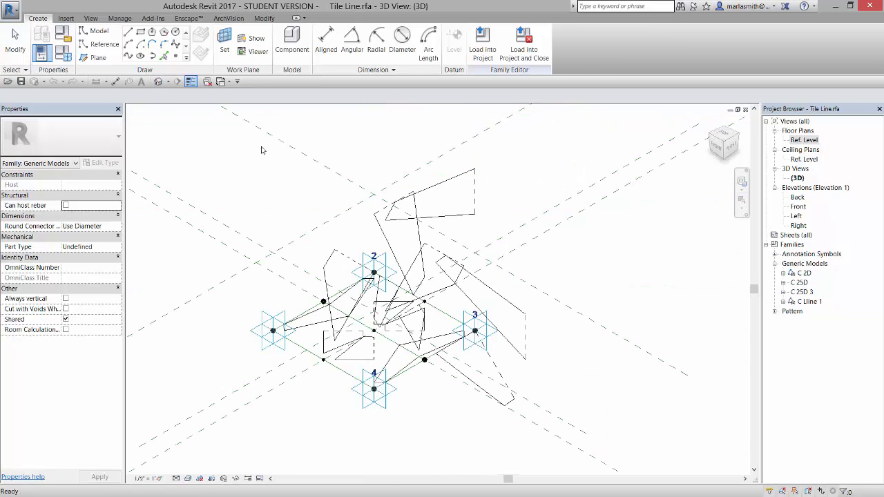
{"action": "left_click", "coordinate": [493, 256]}
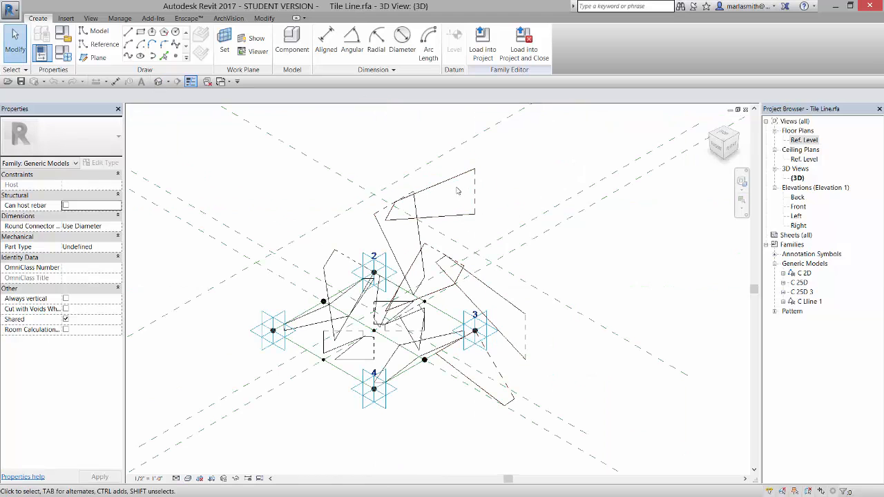
{"action": "left_click", "coordinate": [475, 260]}
{"action": "scroll", "coordinate": [486, 231], "scroll_direction": "down", "scroll_amount": 3}
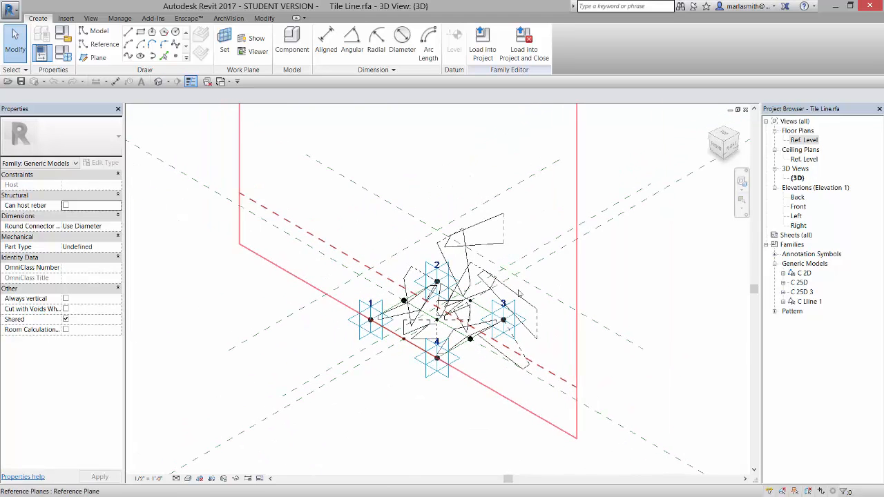
{"action": "left_click", "coordinate": [489, 226]}
{"action": "key", "text": "Delete"}
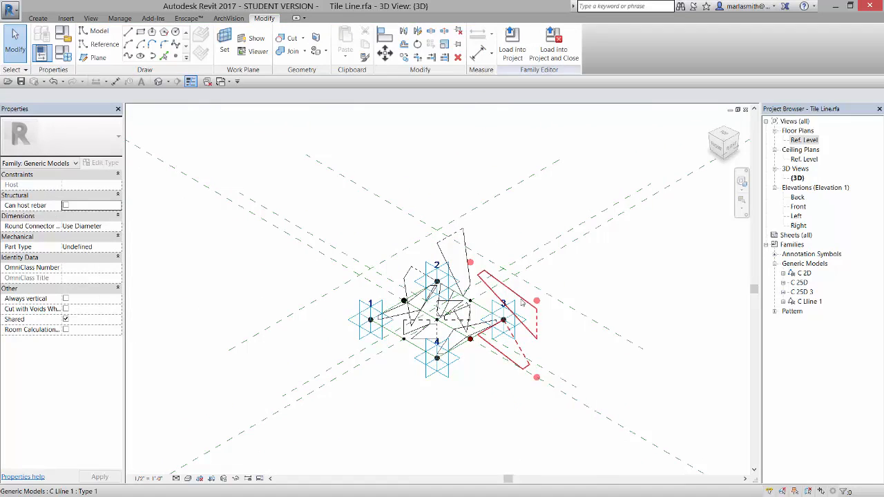
{"action": "left_click", "coordinate": [517, 284]}
{"action": "key", "text": "Delete"}
- Delete the remaining upright C Lline 1 component inside the adaptive square, between points 2 and 3
{"action": "left_click", "coordinate": [486, 302]}
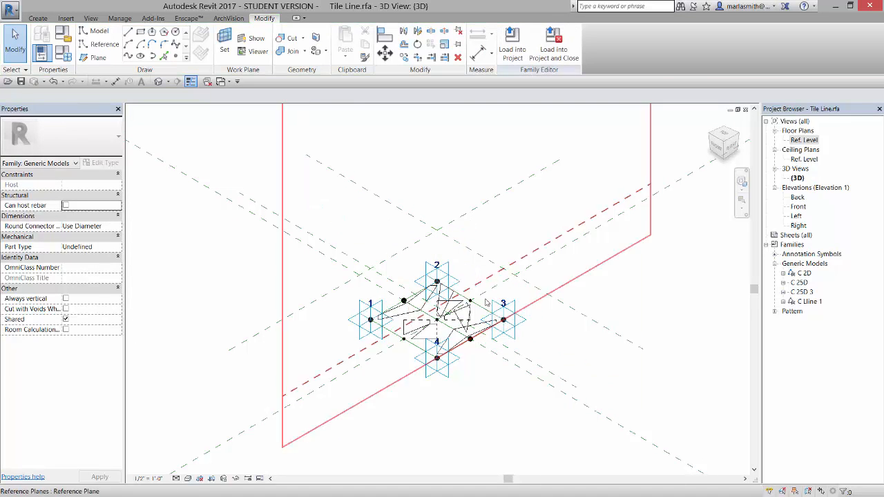
{"action": "scroll", "coordinate": [423, 342], "scroll_direction": "up", "scroll_amount": 4}
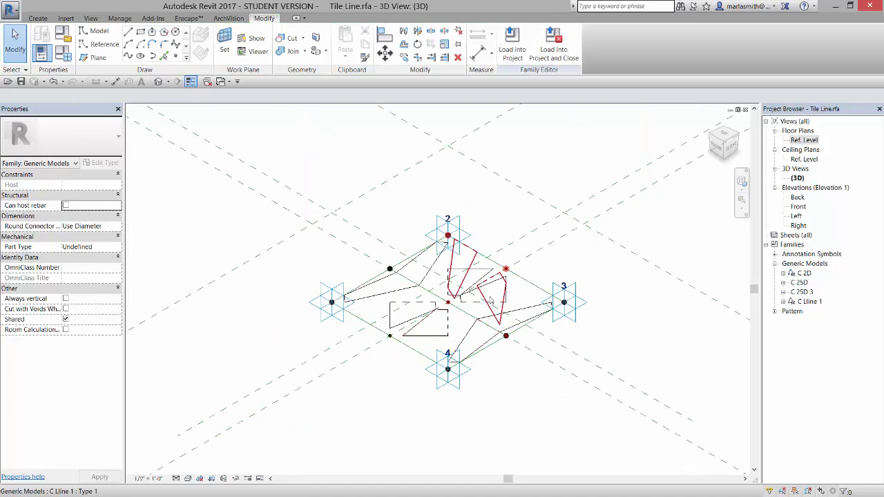
{"action": "left_click", "coordinate": [490, 298]}
{"action": "key", "text": "Delete"}
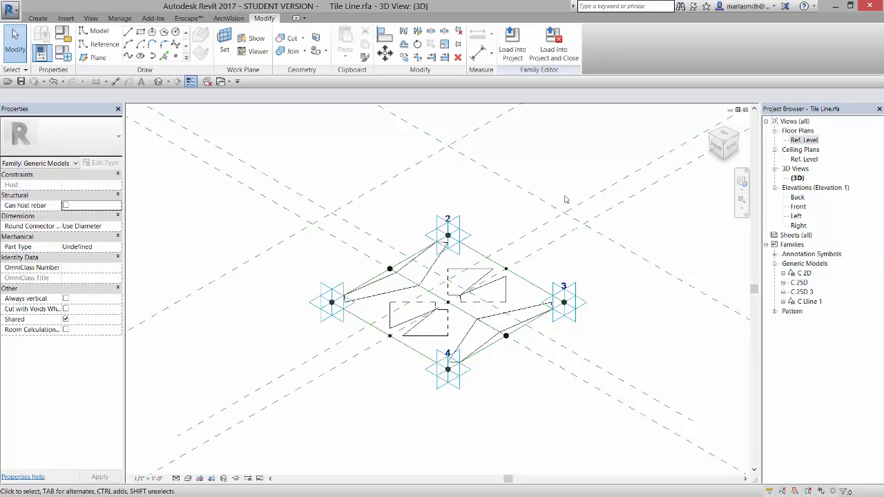
{"action": "scroll", "coordinate": [539, 207], "scroll_direction": "down", "scroll_amount": 1}
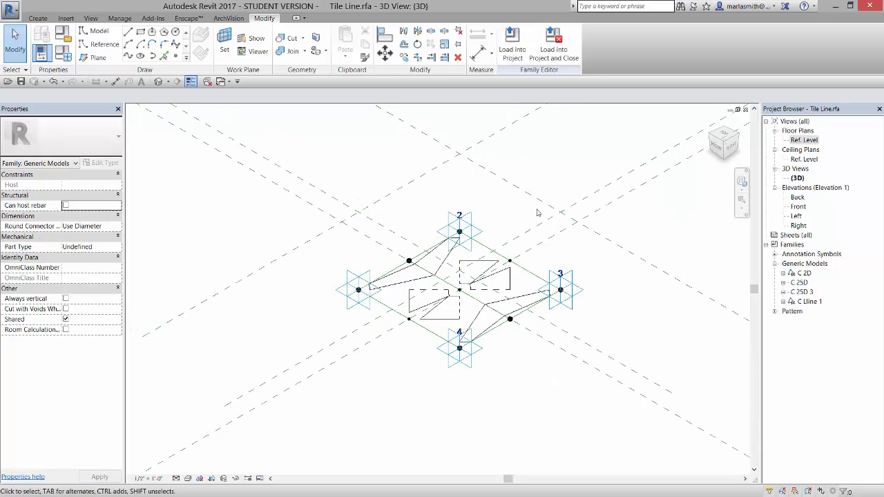
- Load the edited Tile Line family into Lecture_Adaptive.rvt, overwriting the existing version
{"action": "left_click", "coordinate": [511, 52]}
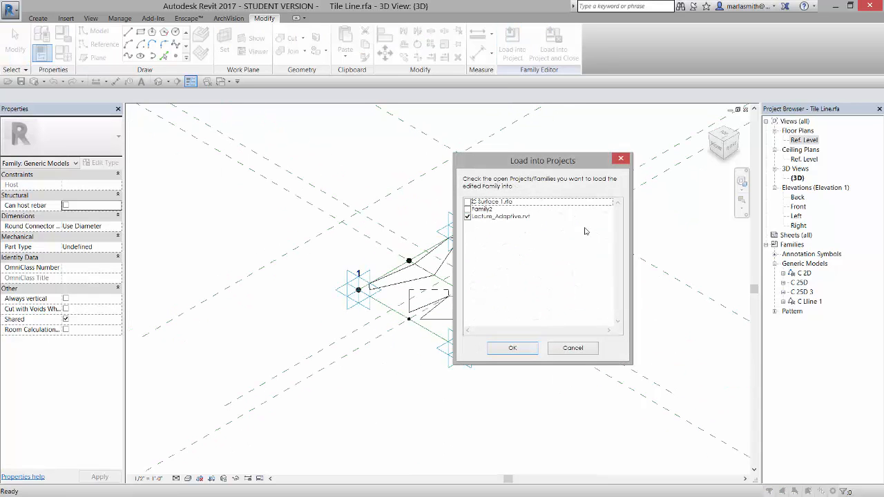
{"action": "left_click", "coordinate": [513, 348]}
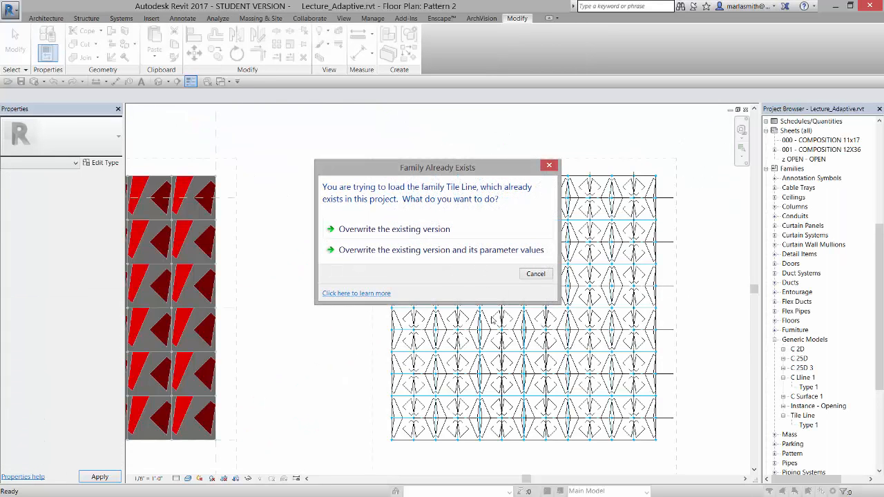
{"action": "left_click", "coordinate": [396, 231]}
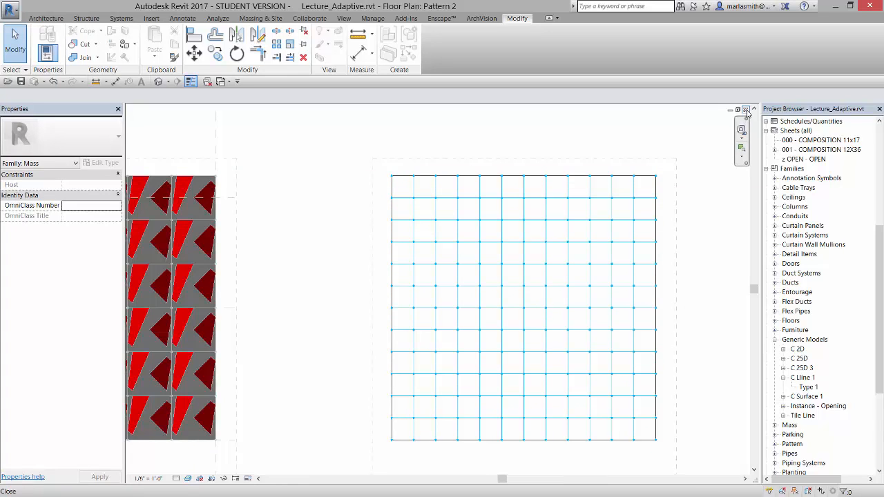
- Close the project's pattern plan view and the Tile Line family views, saving the changes to Tile Line.rfa
{"action": "left_click", "coordinate": [745, 112]}
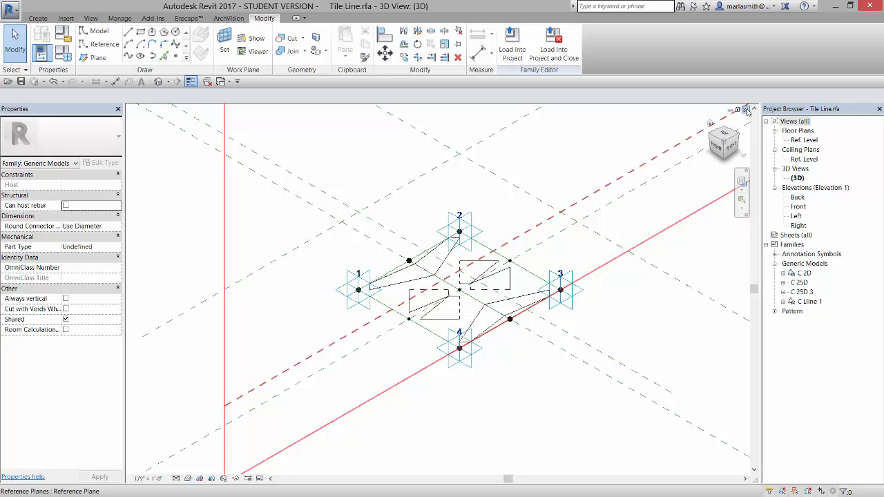
{"action": "left_click", "coordinate": [746, 112]}
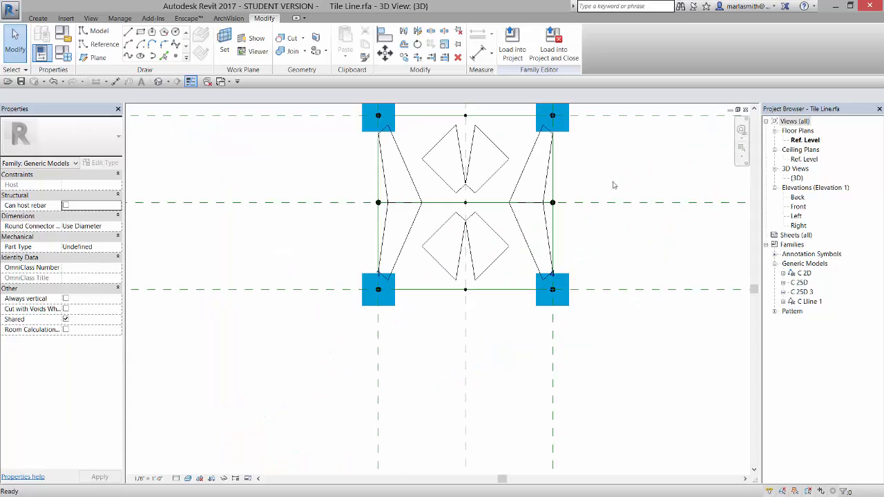
{"action": "left_click", "coordinate": [745, 111]}
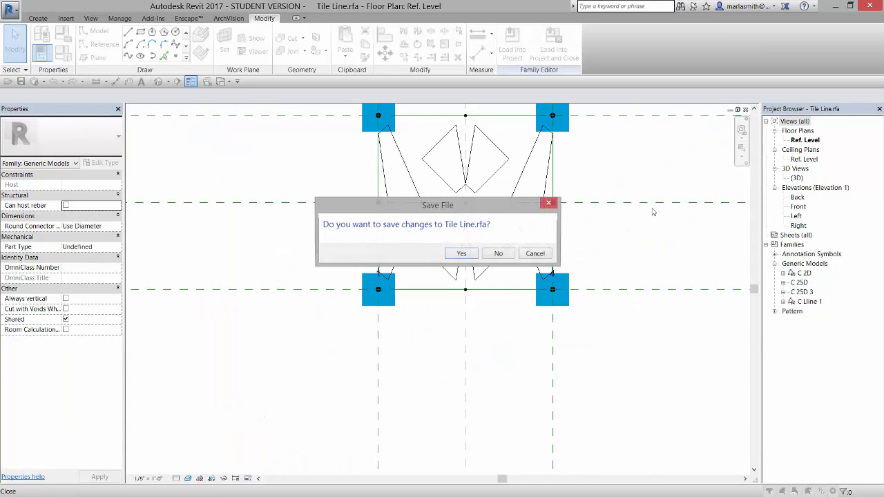
{"action": "left_click", "coordinate": [469, 259]}
{"action": "left_click", "coordinate": [471, 263]}
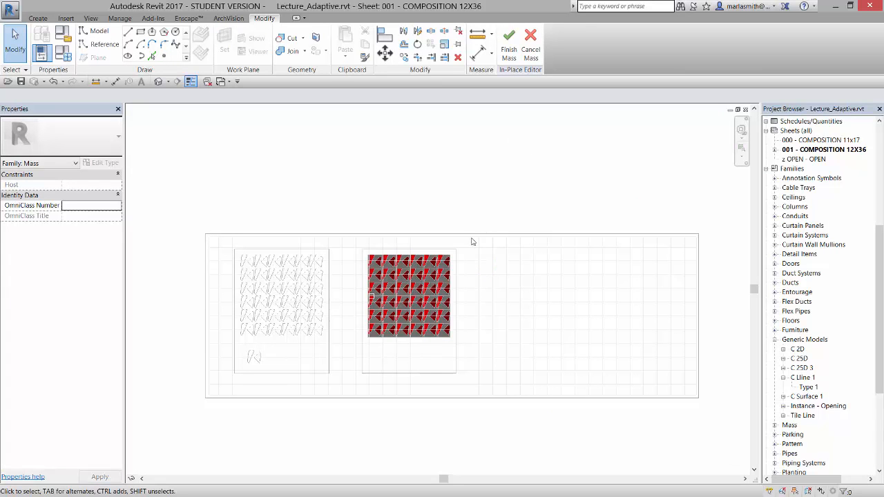
- Finish the in-place mass and reopen the Pattern 2 floor plan
{"action": "left_click", "coordinate": [509, 46]}
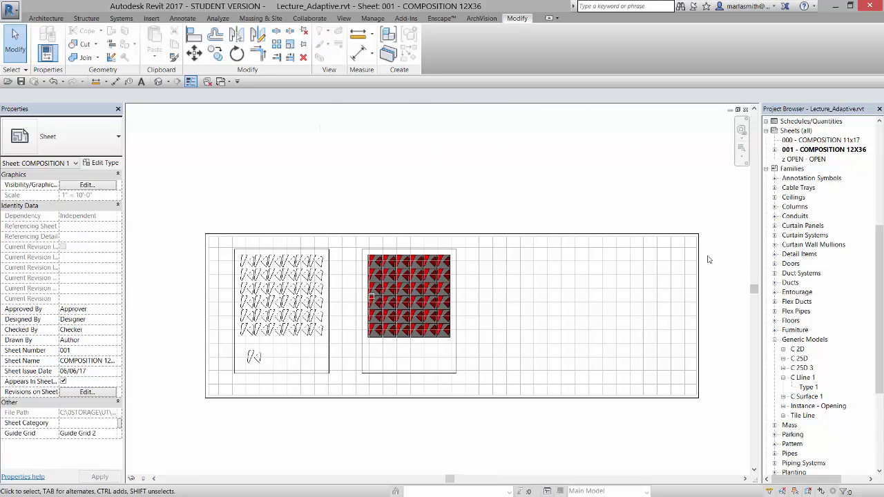
{"action": "left_click_drag", "start_coordinate": [878, 238], "coordinate": [876, 135]}
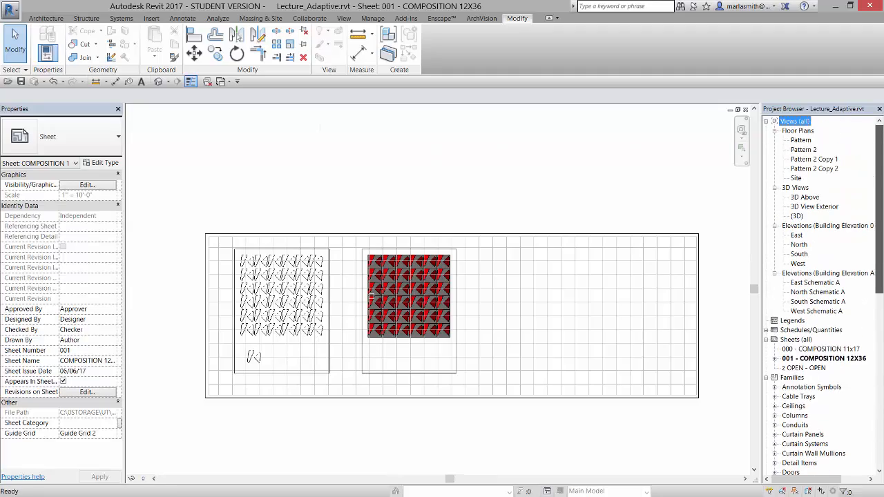
{"action": "double_click", "coordinate": [811, 151]}
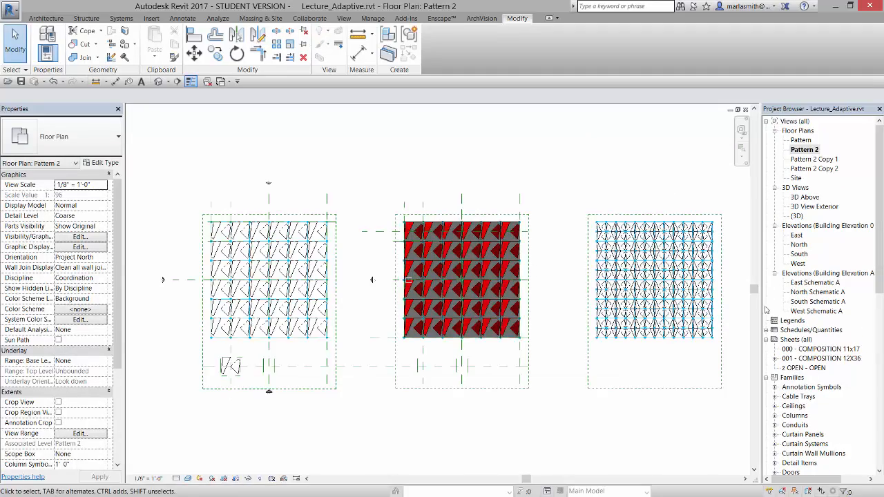
- Examine the updated Tile Line pattern on the third mass up close and beside the other two patterns
{"action": "scroll", "coordinate": [691, 251], "scroll_direction": "up", "scroll_amount": 5}
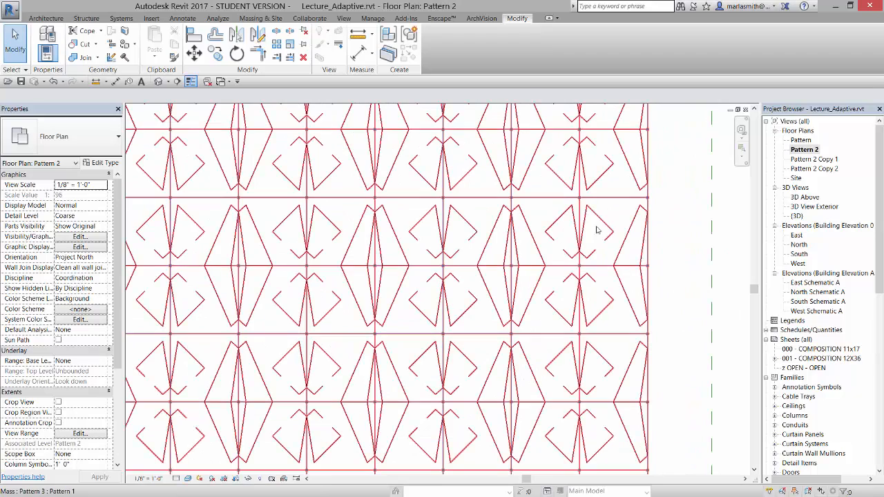
{"action": "scroll", "coordinate": [621, 266], "scroll_direction": "down", "scroll_amount": 5}
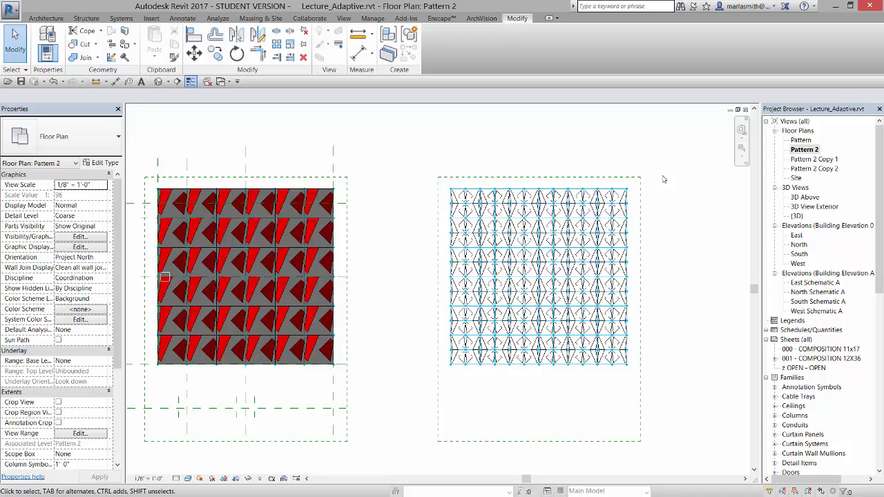
{"action": "scroll", "coordinate": [669, 182], "scroll_direction": "down", "scroll_amount": 2}
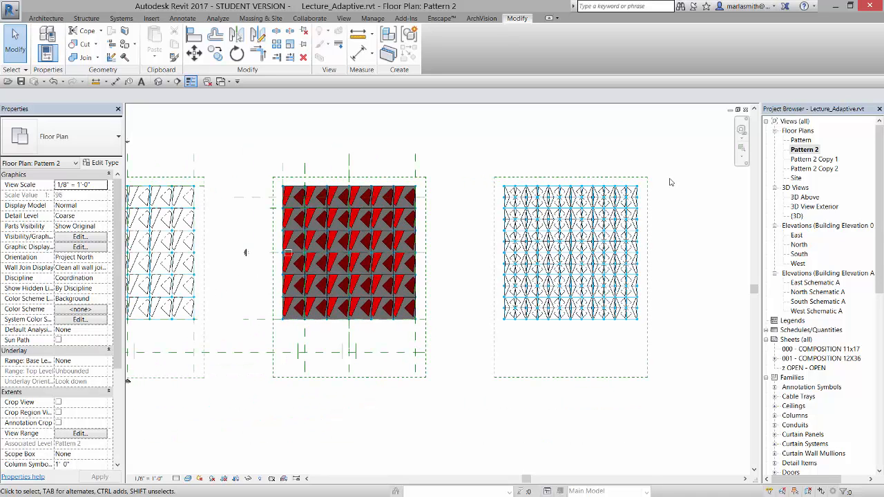
{"action": "scroll", "coordinate": [696, 306], "scroll_direction": "down", "scroll_amount": 1}
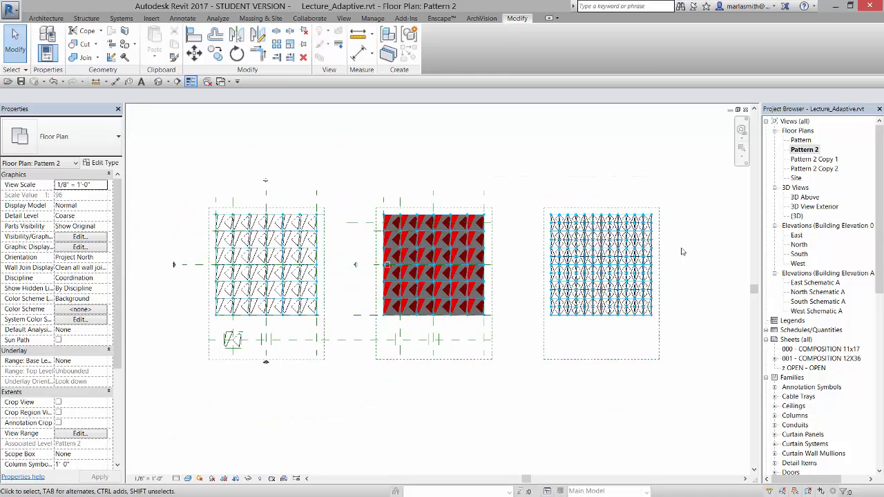
{"action": "left_click", "coordinate": [629, 262]}
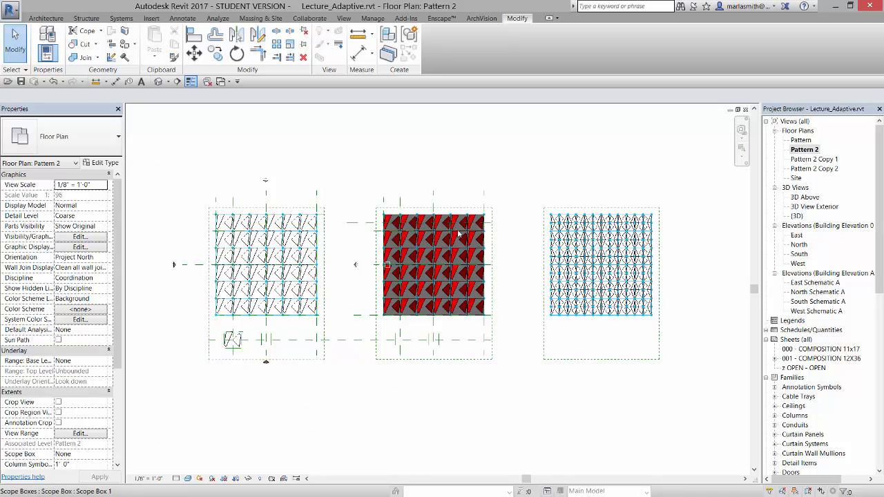